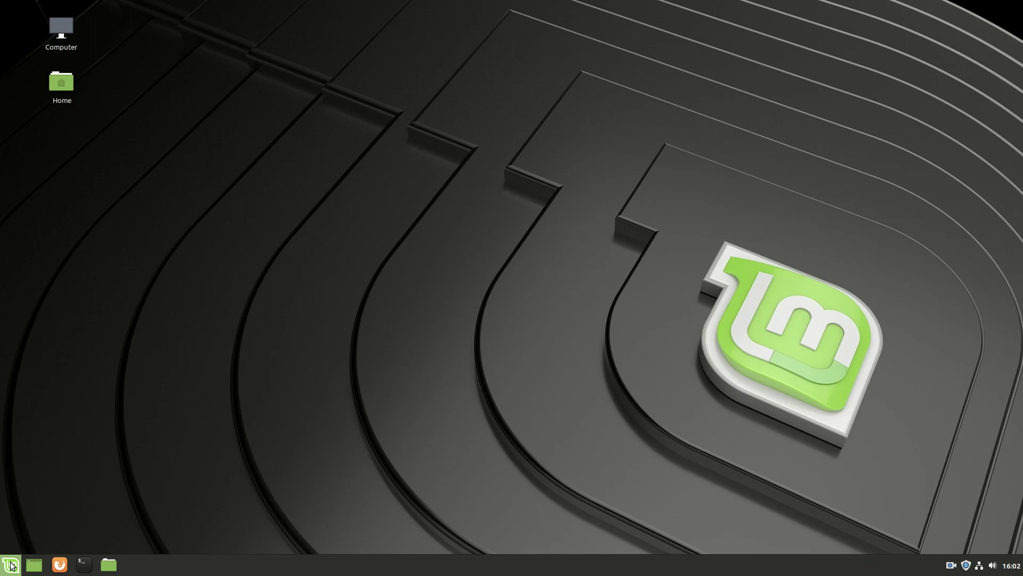
Step: Launch the Disks utility from the Menu by searching 'disk'
left_click(11, 564)
type("disk")
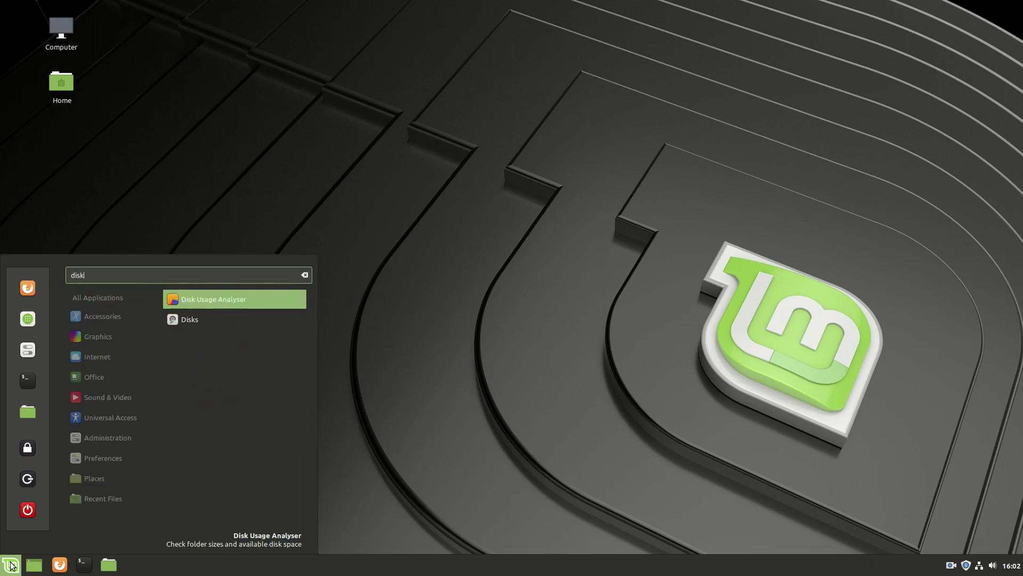
key("Down")
key("Return")
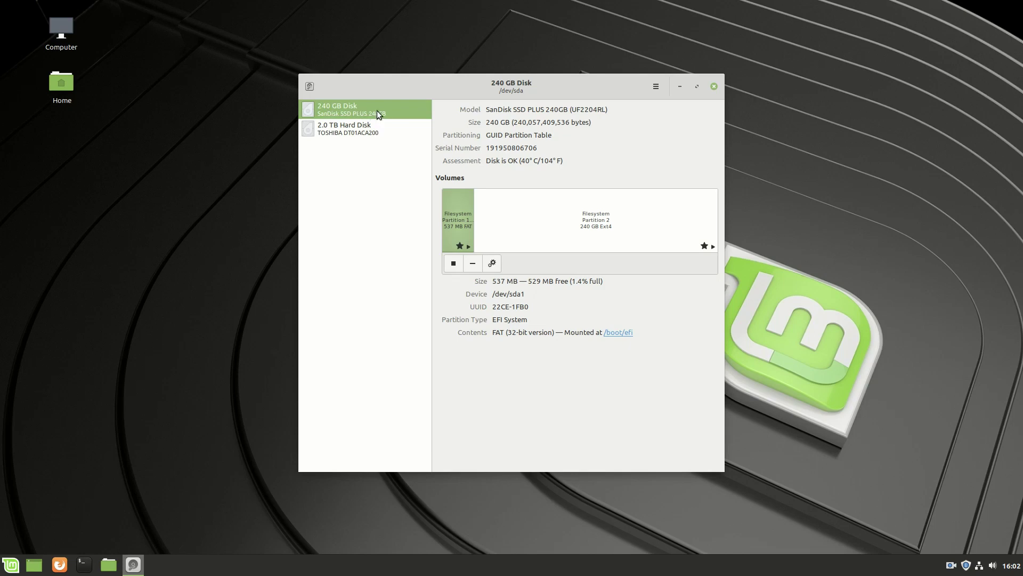
Step: Show the 2.0 TB hard disk's details and mount its unmounted LinuxStorage partition
left_click(361, 129)
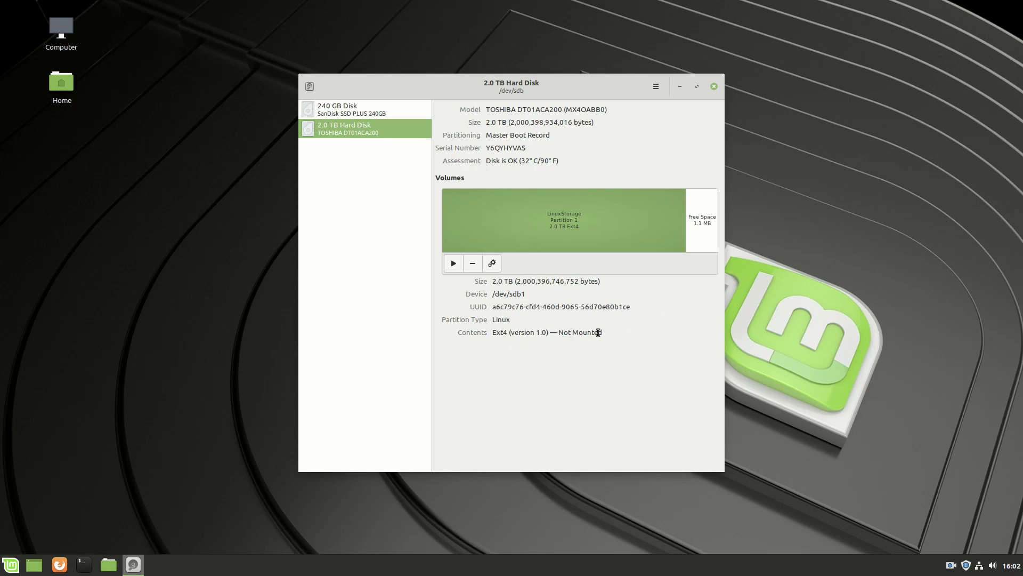
left_click_drag(604, 332, 556, 331)
left_click(454, 264)
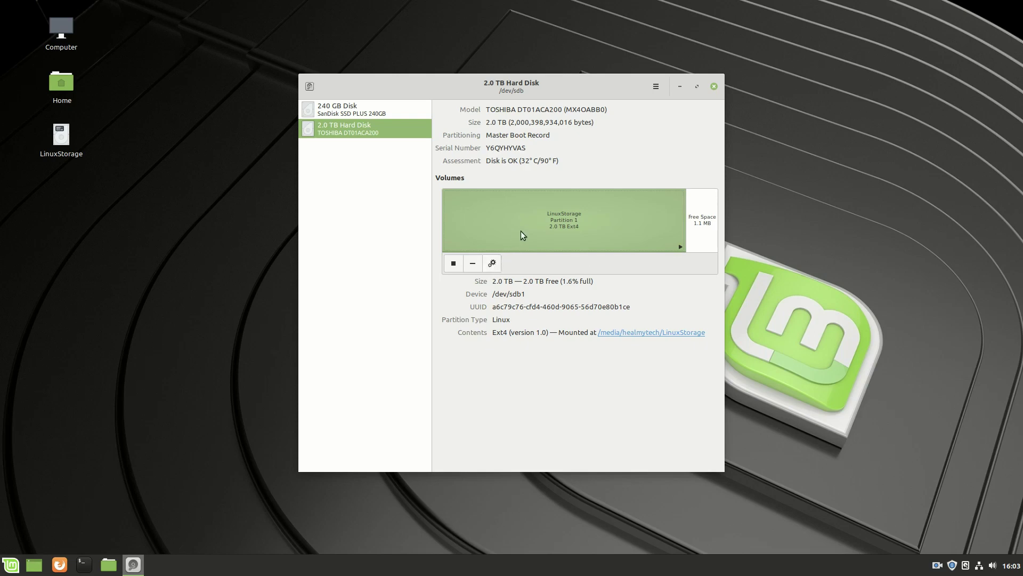
Step: Format the 2.0 TB disk's partition as an Ext4 volume named 'LinuxStorage', authorising with the admin password
left_click(497, 263)
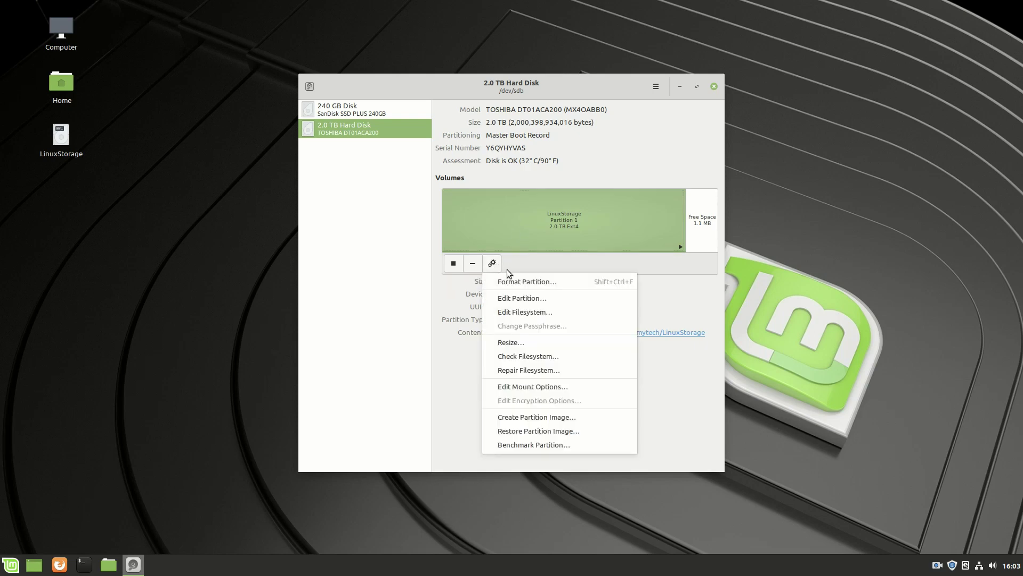
left_click(532, 283)
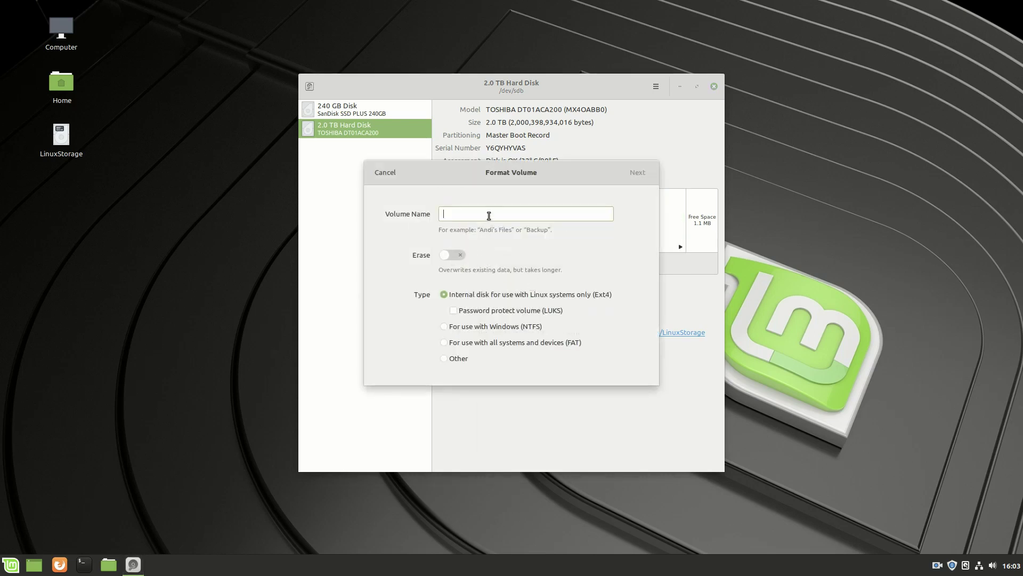
type("LinuxStorage")
left_click(638, 172)
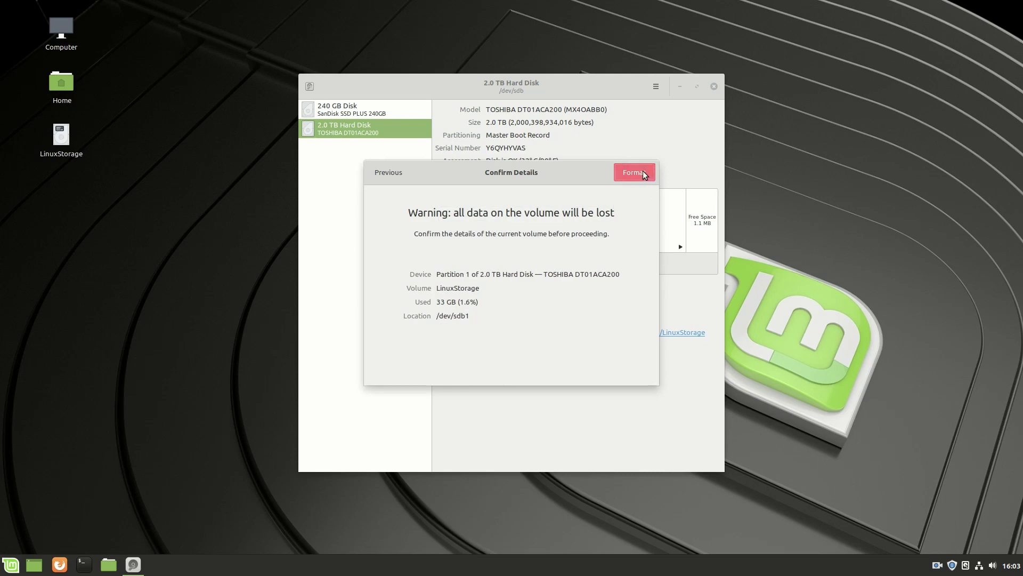
left_click(642, 174)
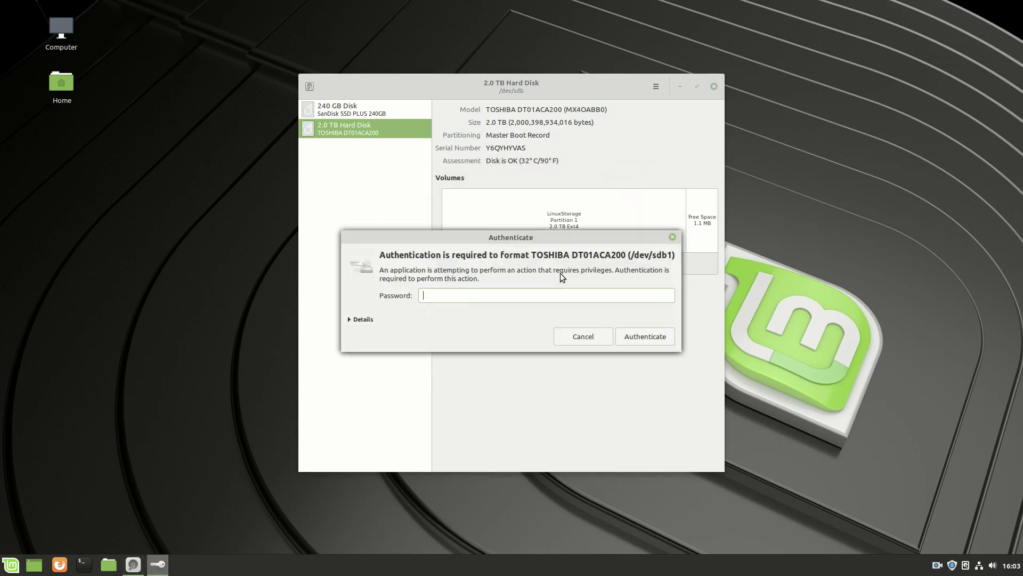
type("••••••••")
key("Return")
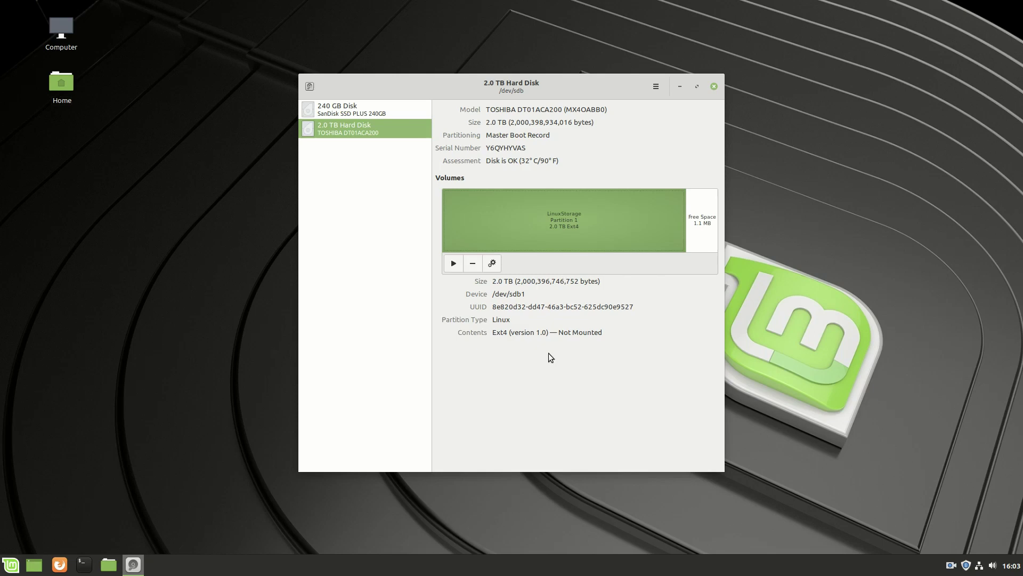
Step: Mount the reformatted LinuxStorage partition, check its empty Nemo window, then close Nemo and Disks
left_click_drag(564, 331, 591, 332)
left_click(453, 263)
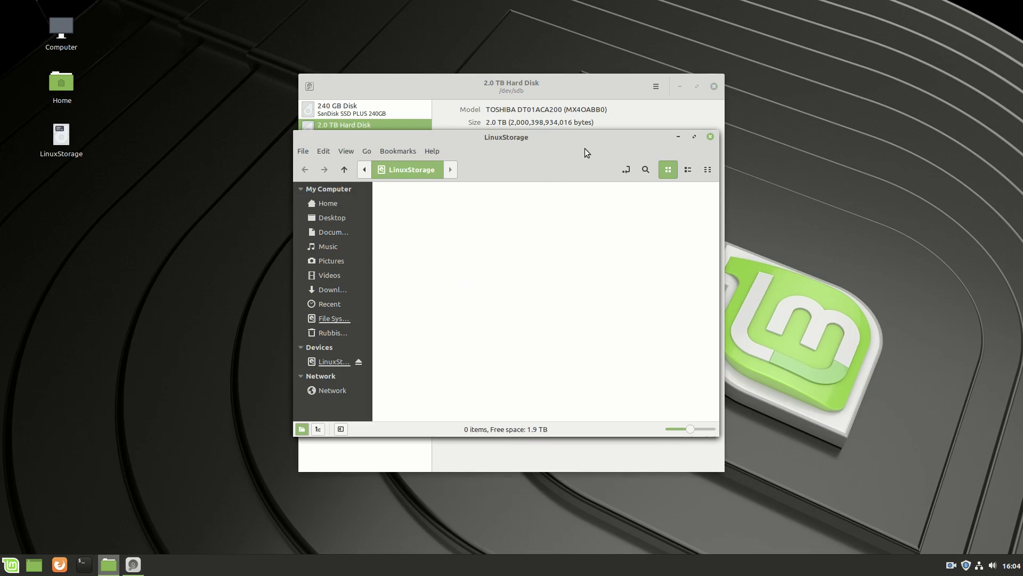
left_click_drag(582, 136, 613, 24)
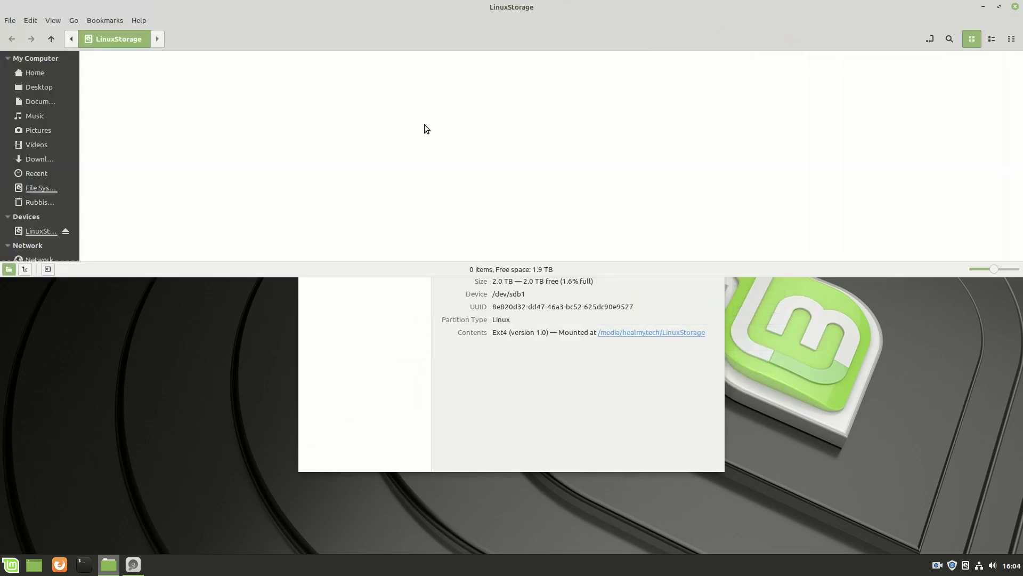
left_click(1014, 7)
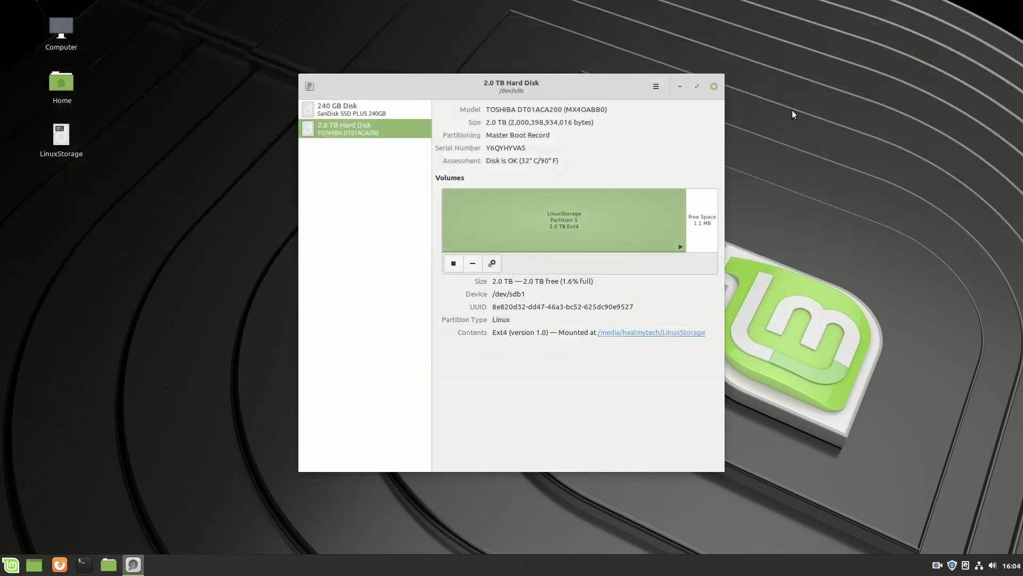
left_click(714, 87)
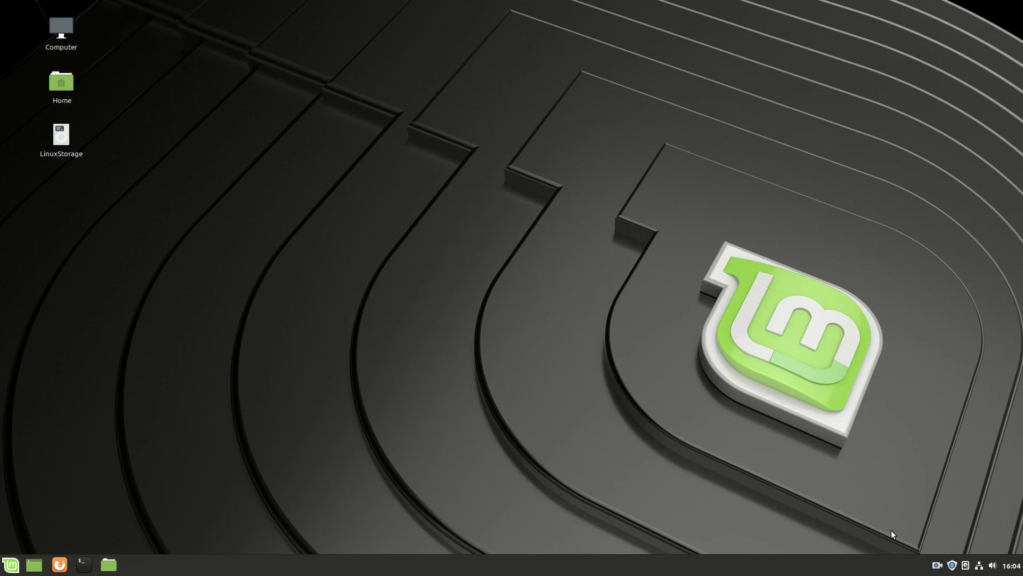
Step: Launch Update Manager from the tray icon and the Menu ('upd'), and move its window up and left
left_click(953, 565)
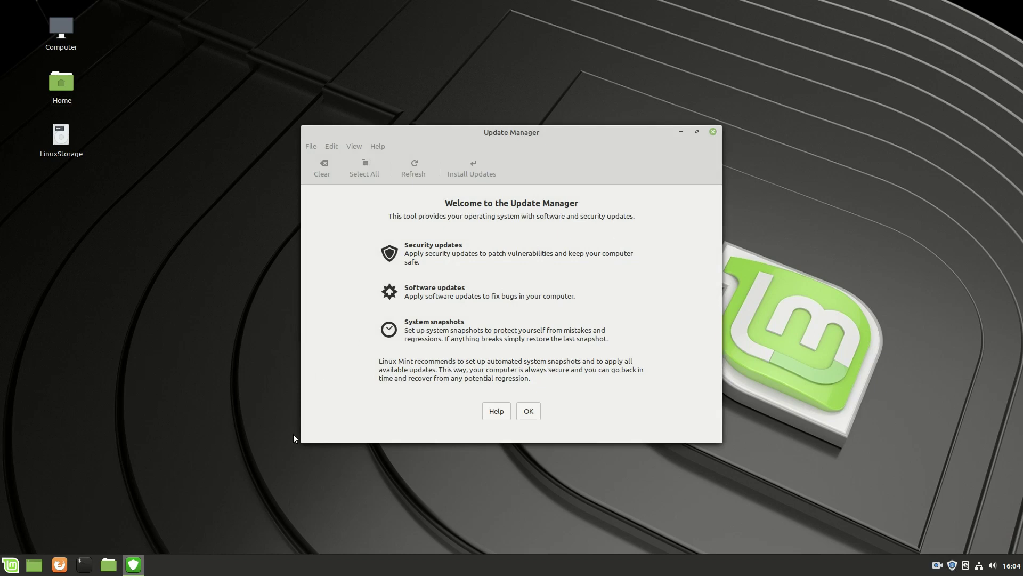
left_click(10, 565)
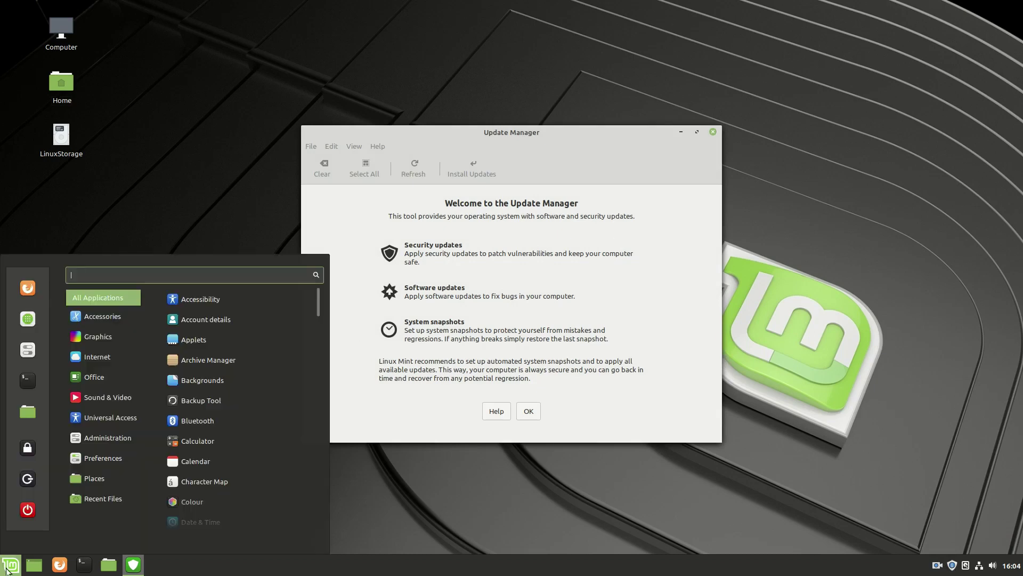
type("upda")
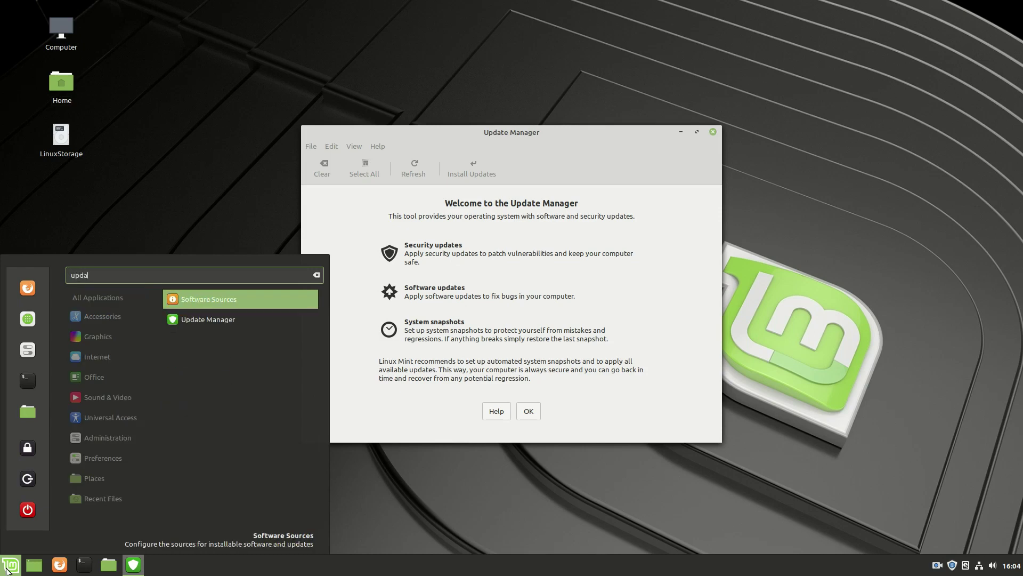
left_click(210, 325)
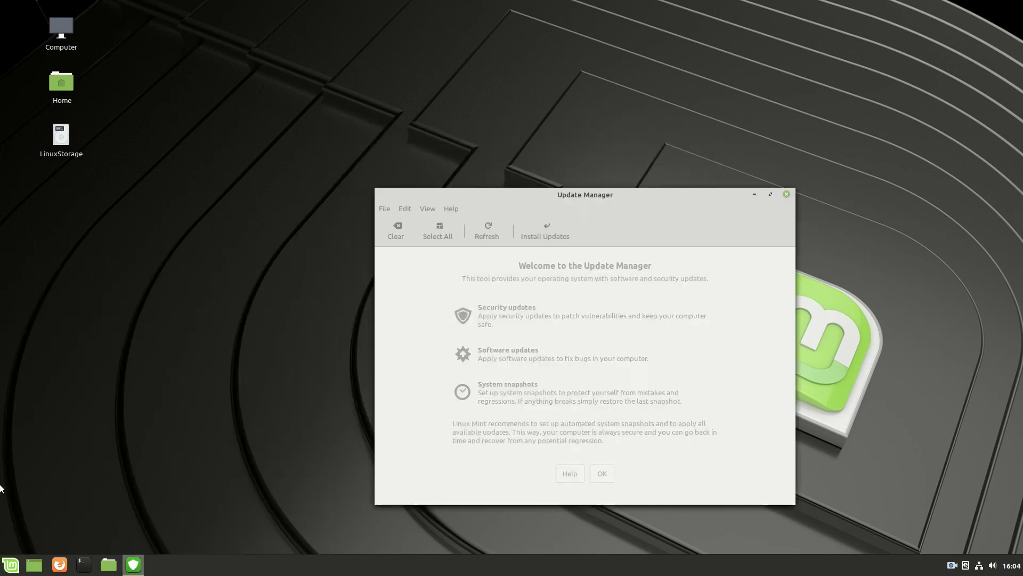
left_click(11, 566)
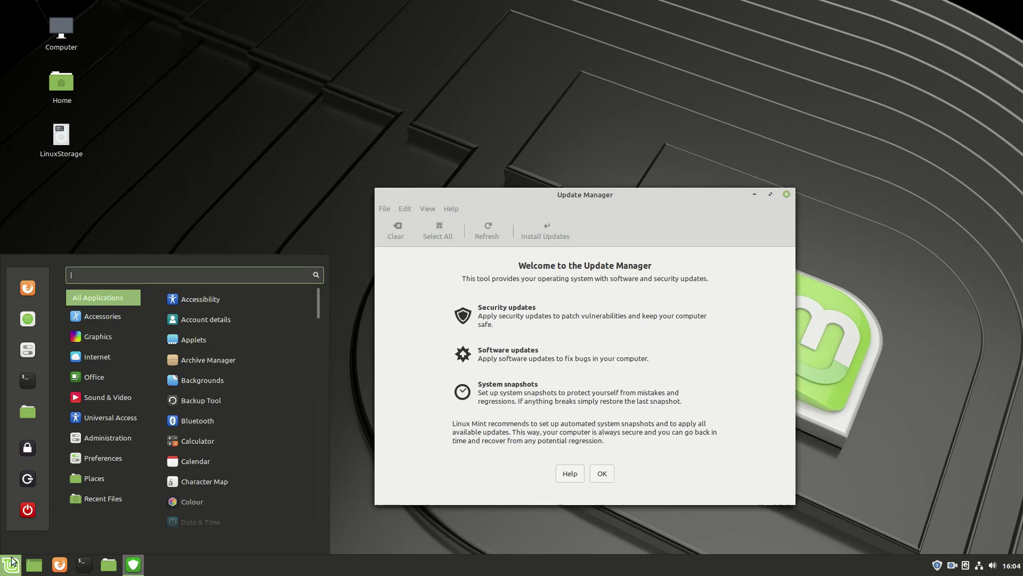
mouse_move(88, 442)
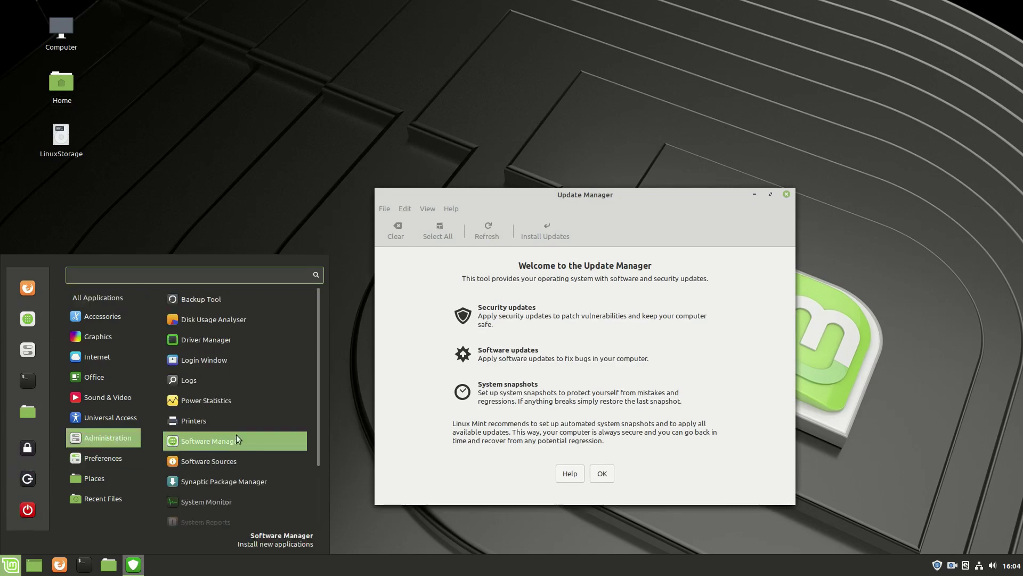
scroll(235, 434, "down", 3)
left_click(227, 500)
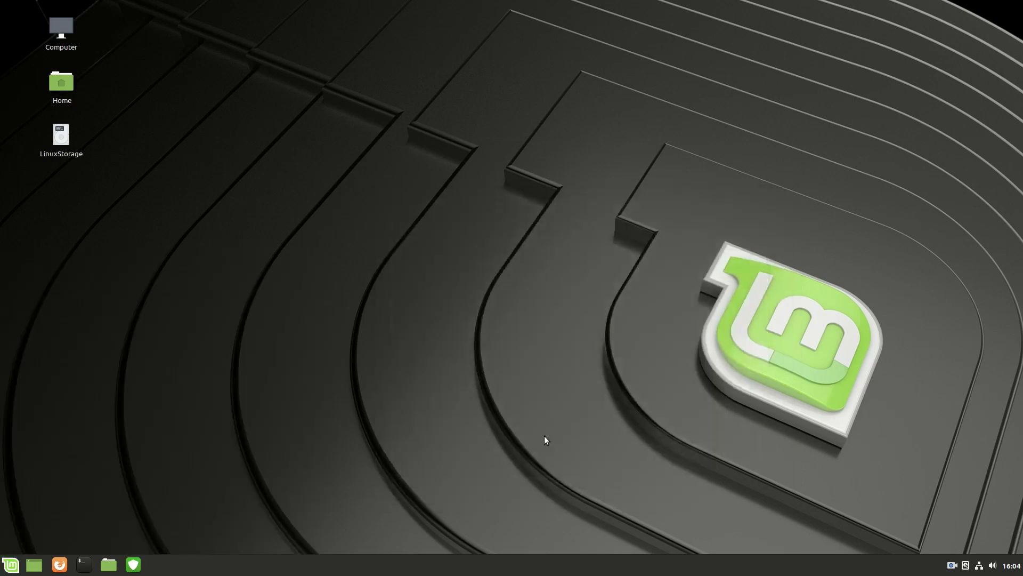
left_click_drag(566, 203, 496, 101)
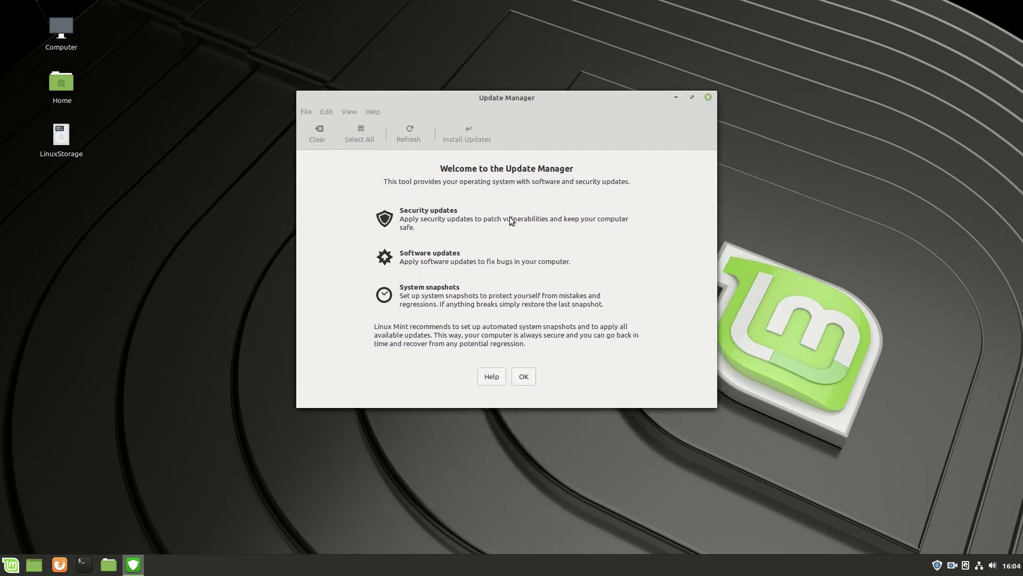
Step: Dismiss the welcome screen and accept the local mirror switch, authenticating with the admin password
left_click(524, 377)
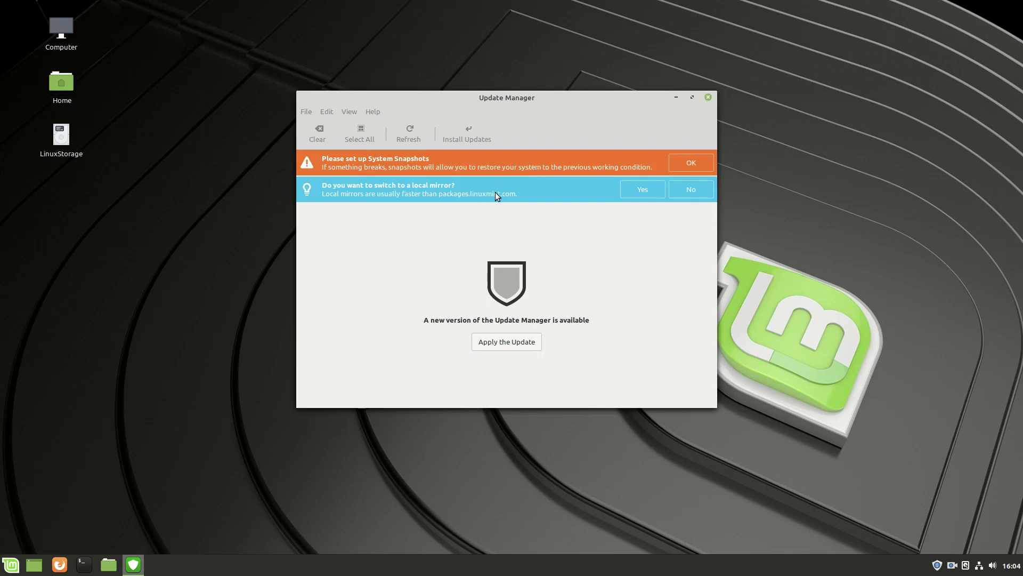
left_click(644, 191)
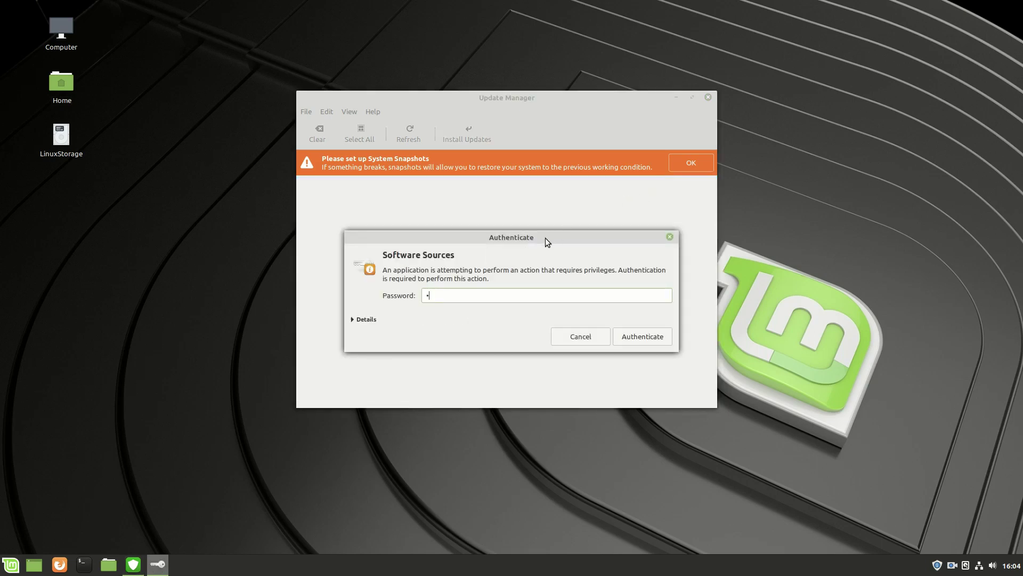
type("•••••••••")
key("Return")
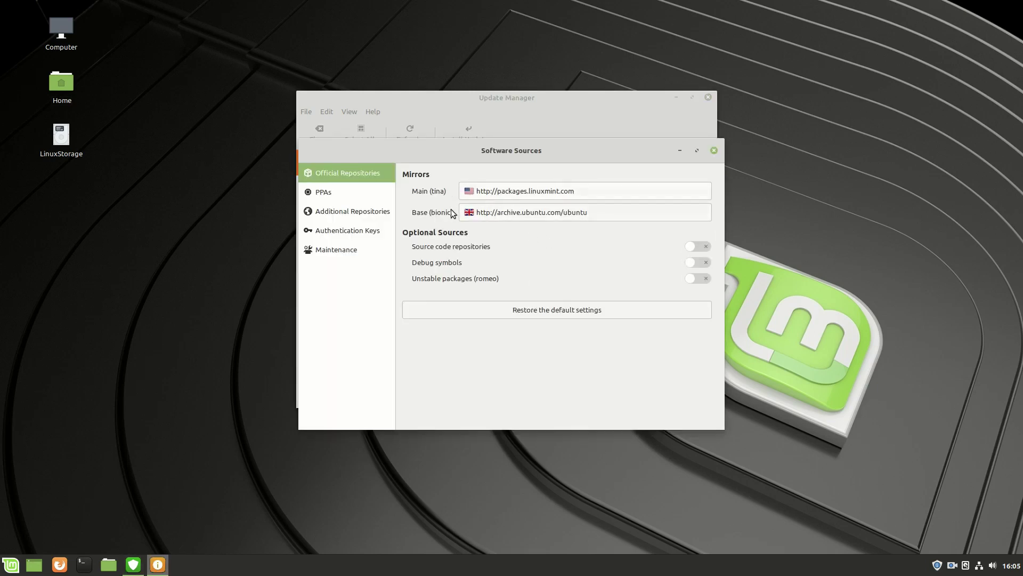
Step: Set the Main (tina) repository mirror to EvoWise CDN
left_click(526, 191)
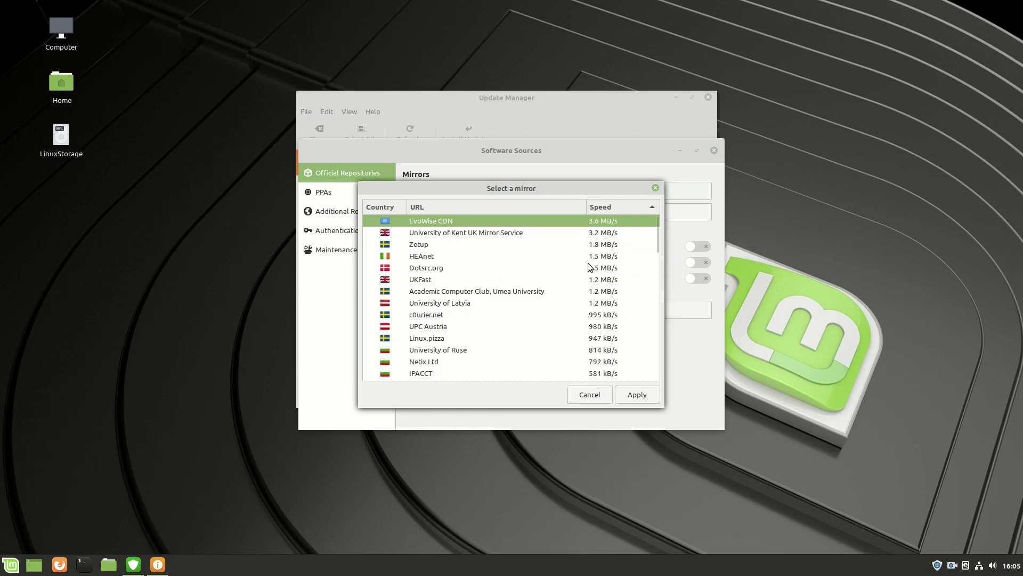
scroll(612, 273, "down", 3)
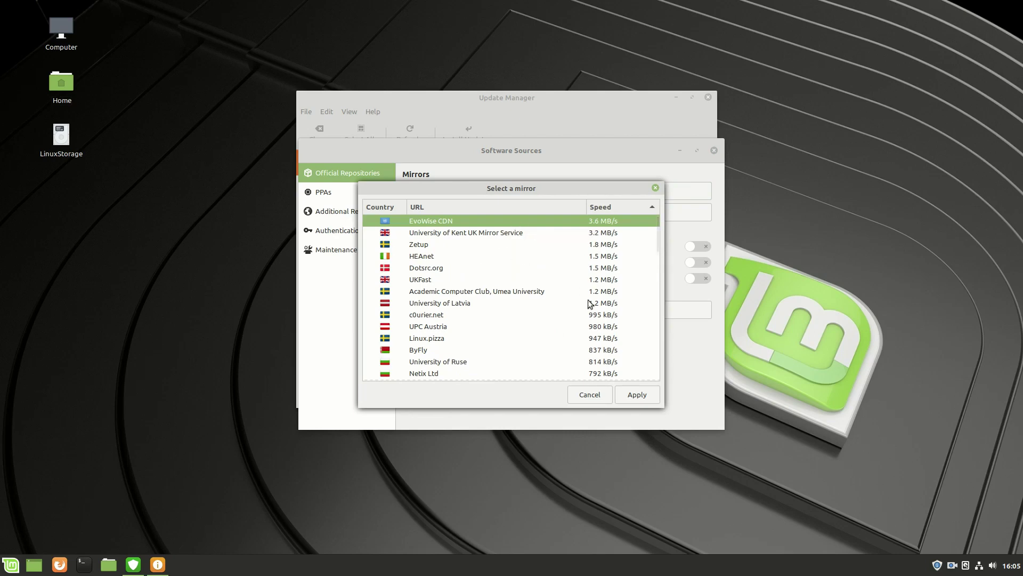
left_click(646, 397)
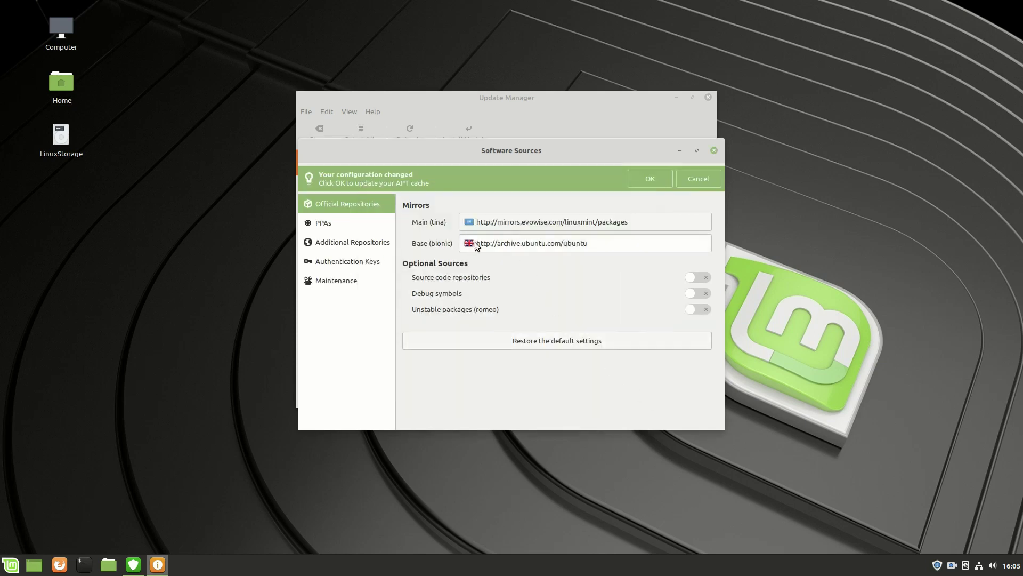
Step: Set the Base (bionic) repository mirror to the fastest goscomb mirror, mirror.sov.uk.goscomb.net
left_click(544, 246)
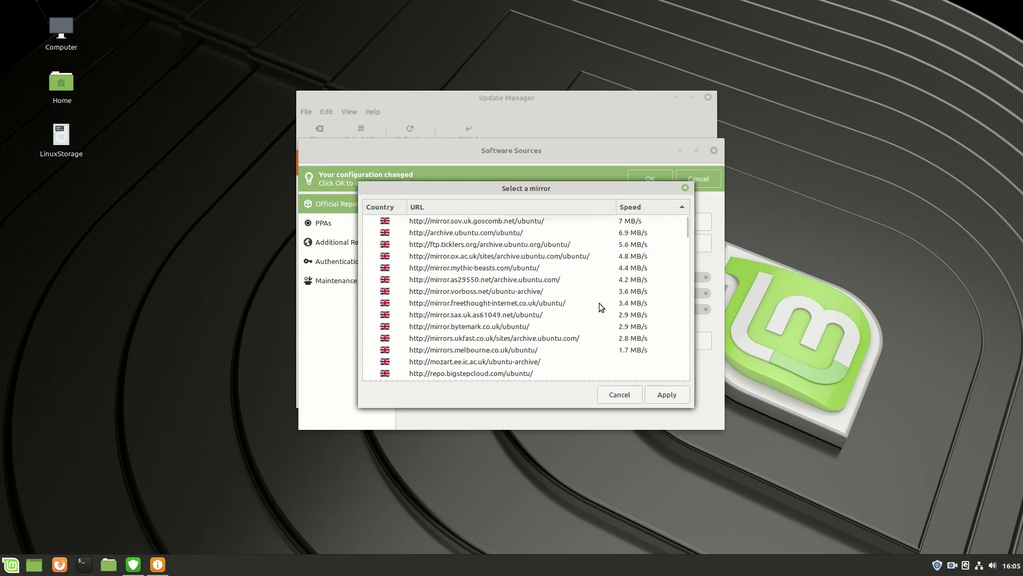
left_click(540, 223)
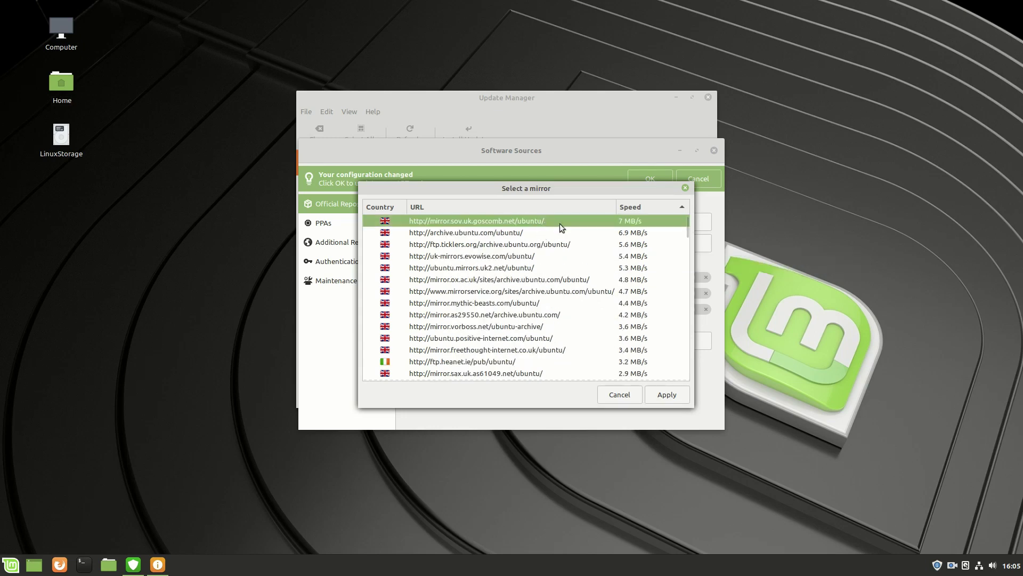
left_click(667, 394)
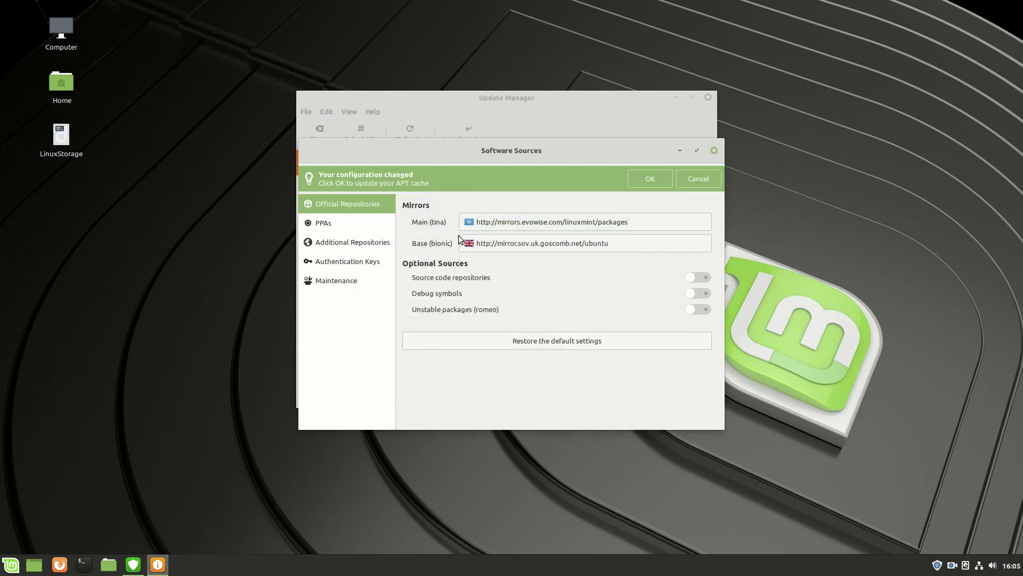
Step: Apply the new mirrors and refresh the APT cache, inspecting the fetch error details
left_click(650, 178)
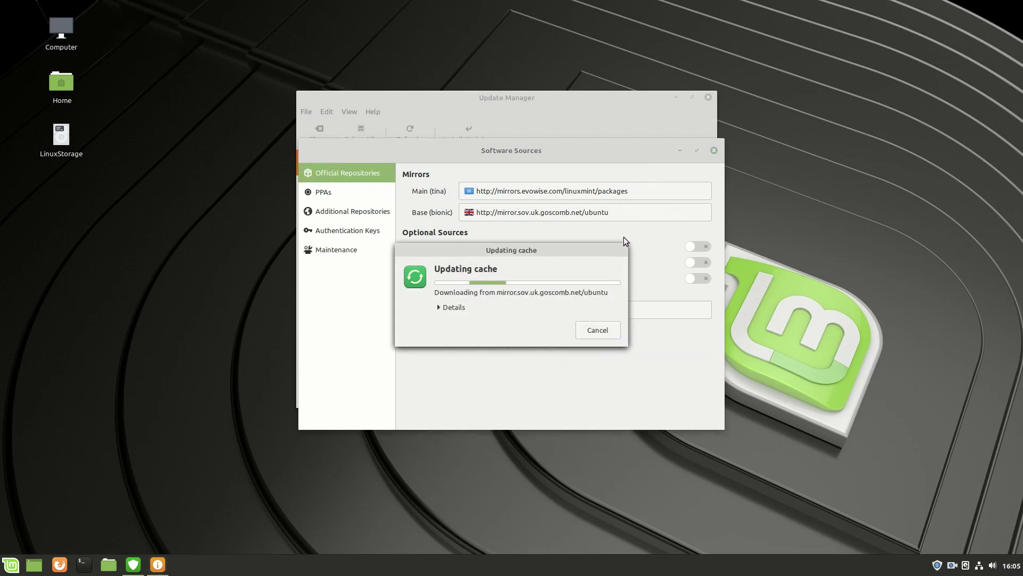
left_click_drag(600, 250, 832, 118)
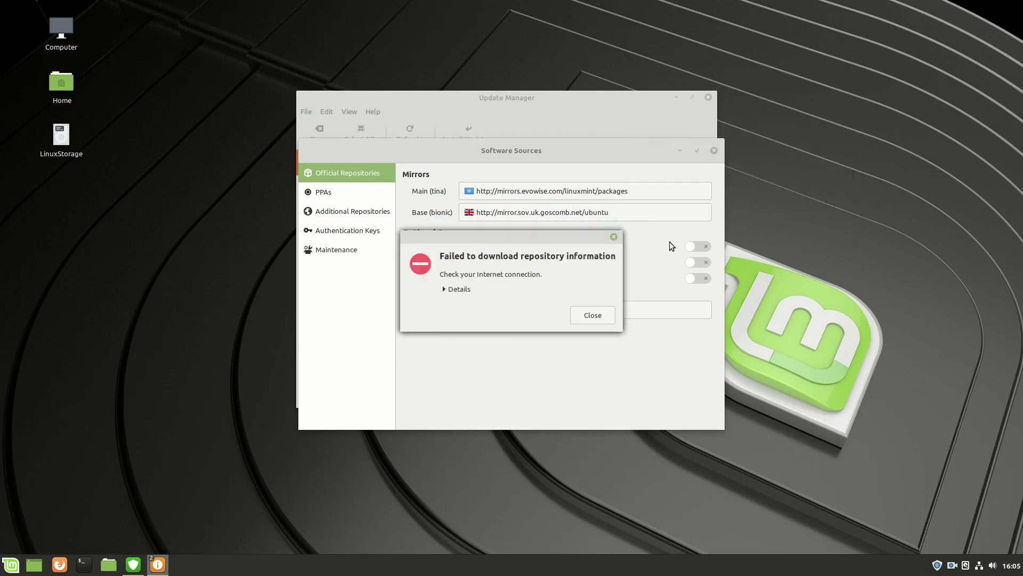
left_click(464, 288)
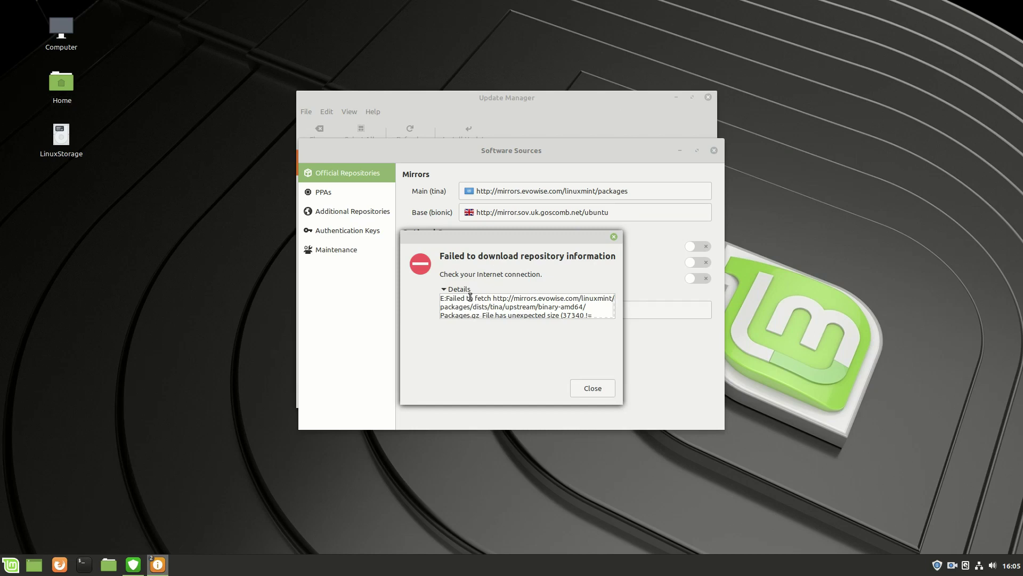
mouse_move(509, 316)
left_mouse_down()
mouse_move(522, 322)
mouse_move(495, 313)
left_mouse_up()
left_click(495, 312)
Step: Dismiss the error, restore the default mirrors packages.linuxmint.com and archive.ubuntu.com/ubuntu, and refresh the cache
left_click(599, 395)
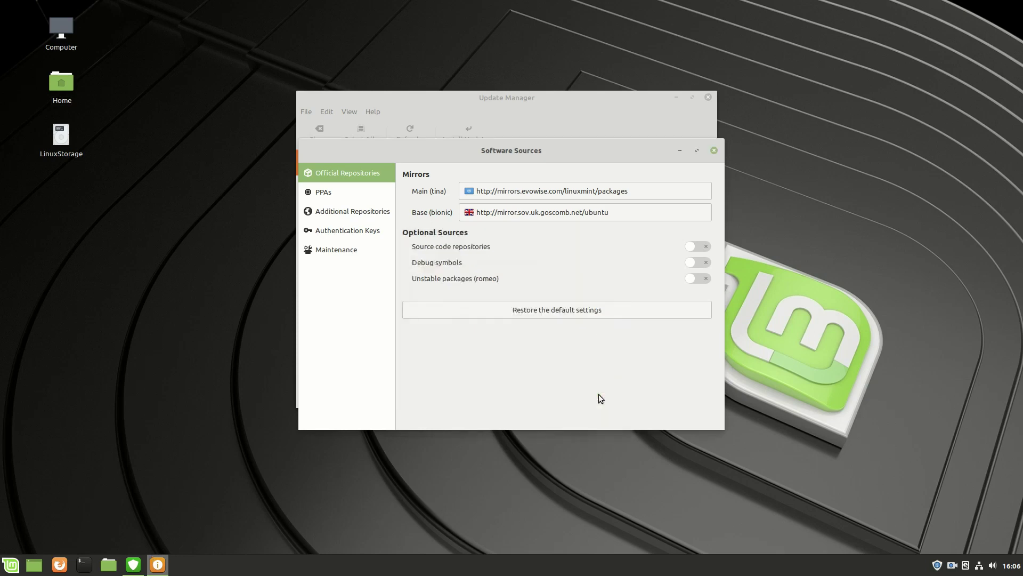
left_click(579, 313)
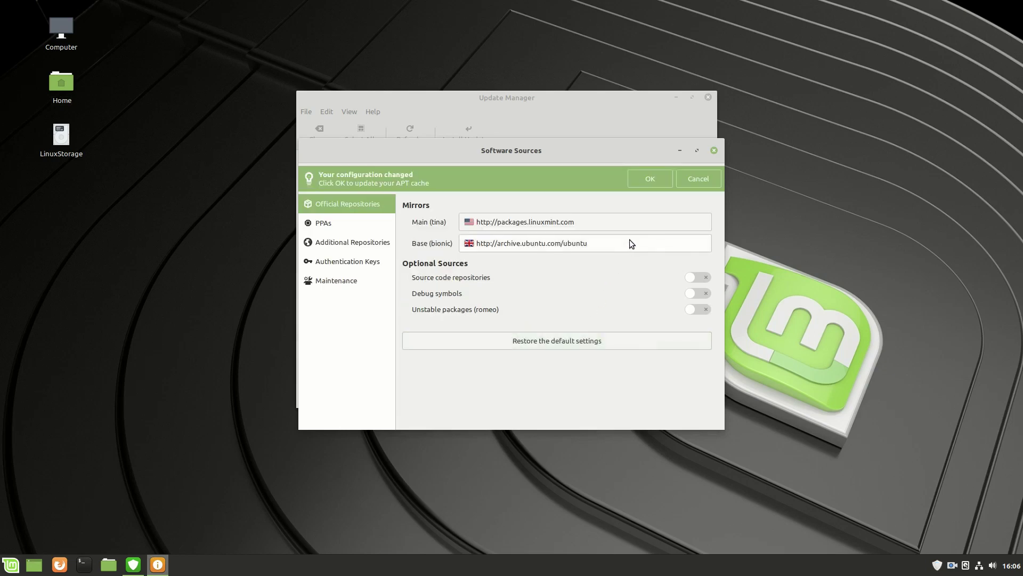
left_click(645, 178)
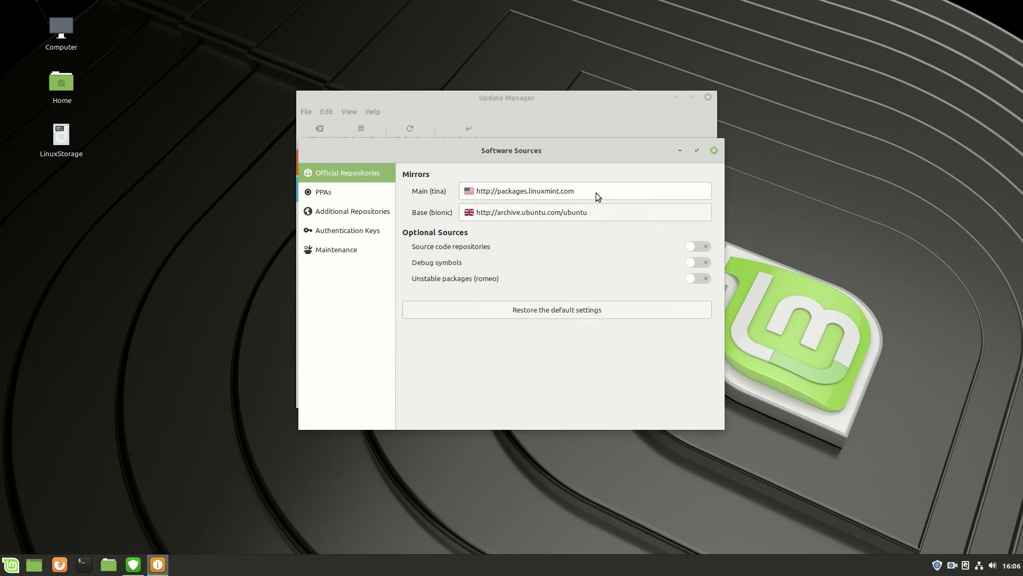
Step: Close Software Sources and apply the Update Manager self-update with the admin password
left_click(714, 152)
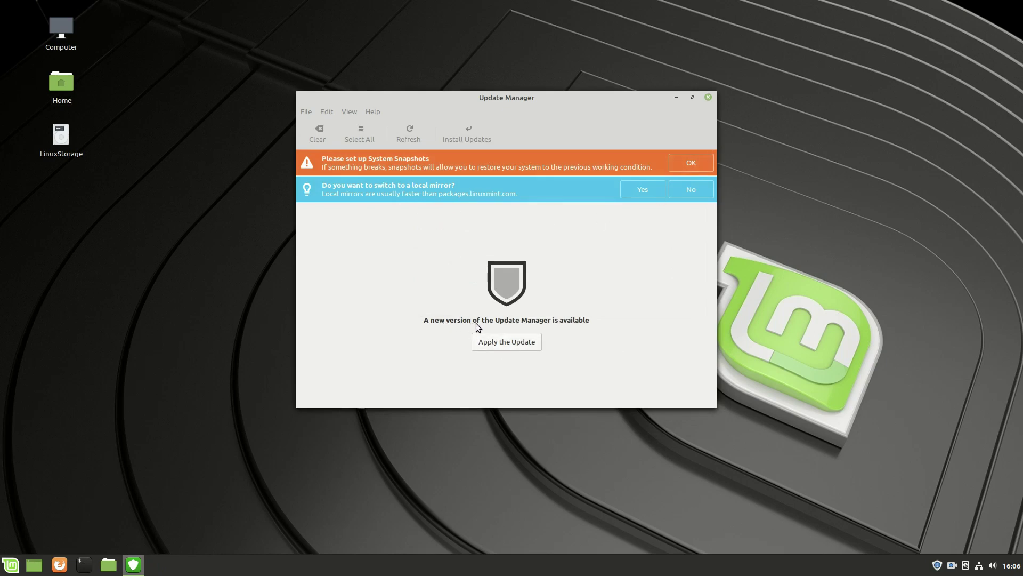
left_click(526, 345)
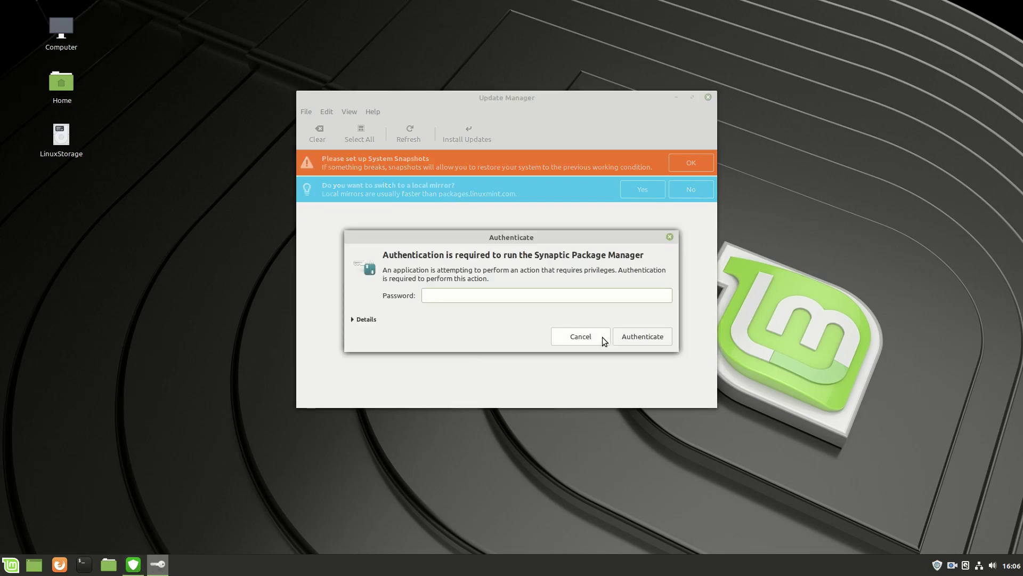
type("•••••••••")
key("Return")
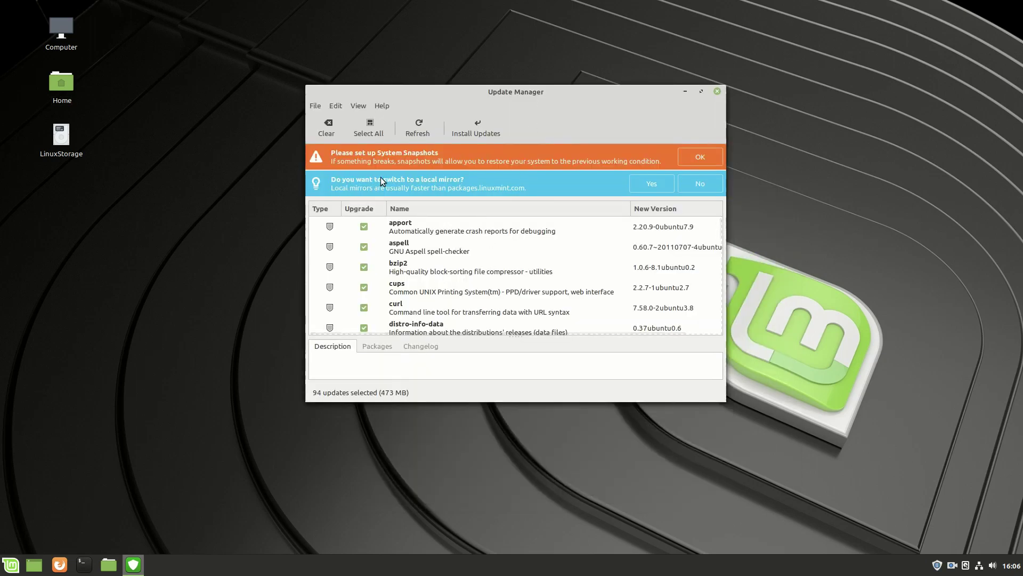
Step: Decline the local mirror and install all 94 pending updates, accepting additional packages and authenticating
left_click(704, 186)
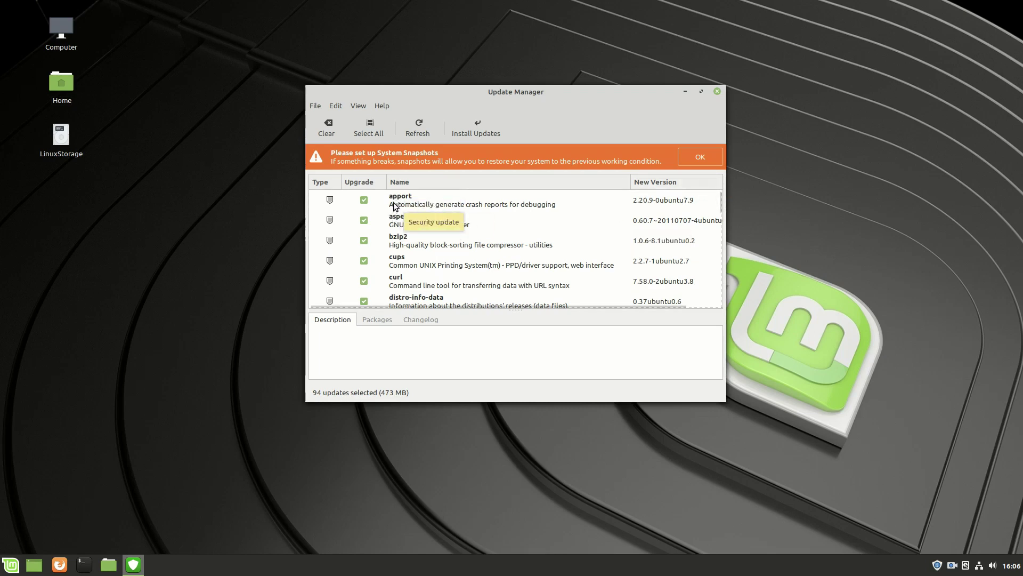
scroll(395, 205, "down", 2)
scroll(395, 205, "down", 10)
scroll(402, 226, "up", 8)
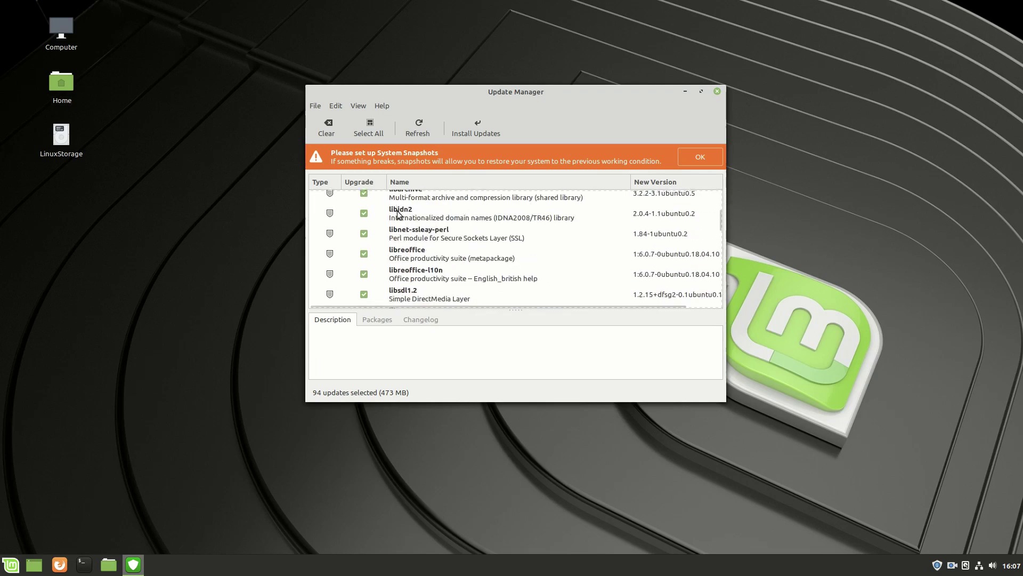
scroll(403, 226, "up", 3)
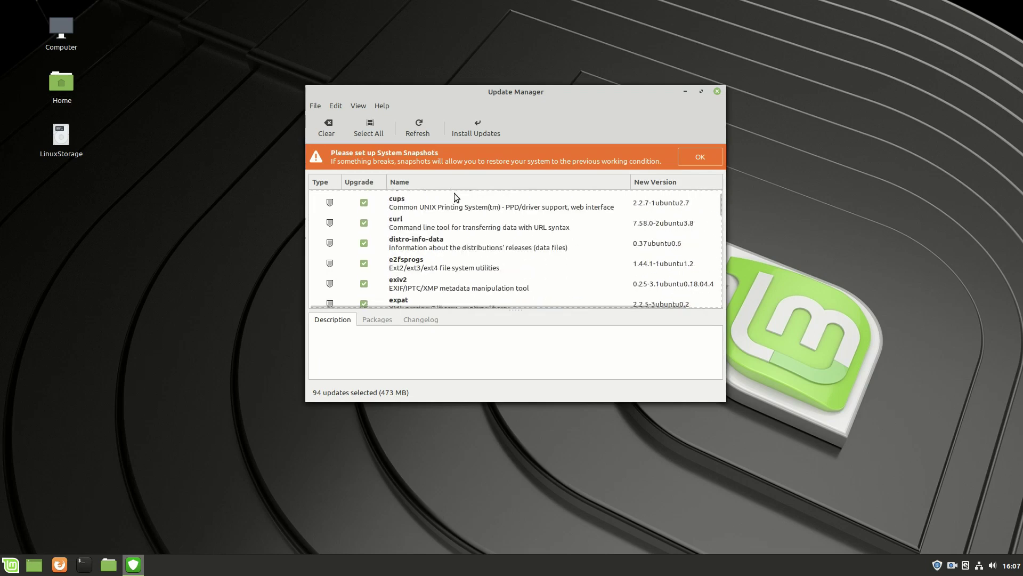
left_click(478, 130)
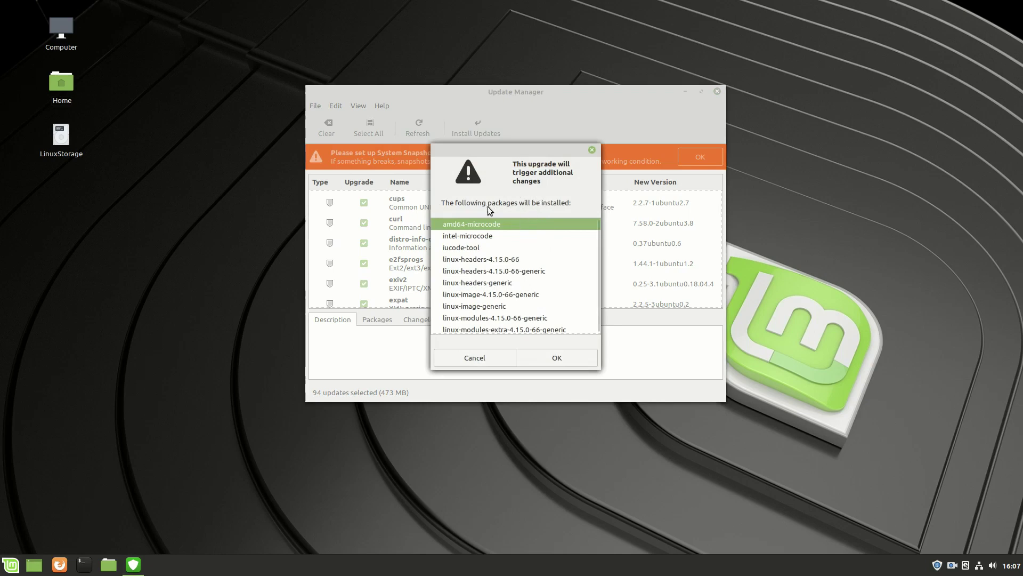
scroll(518, 242, "down", 1)
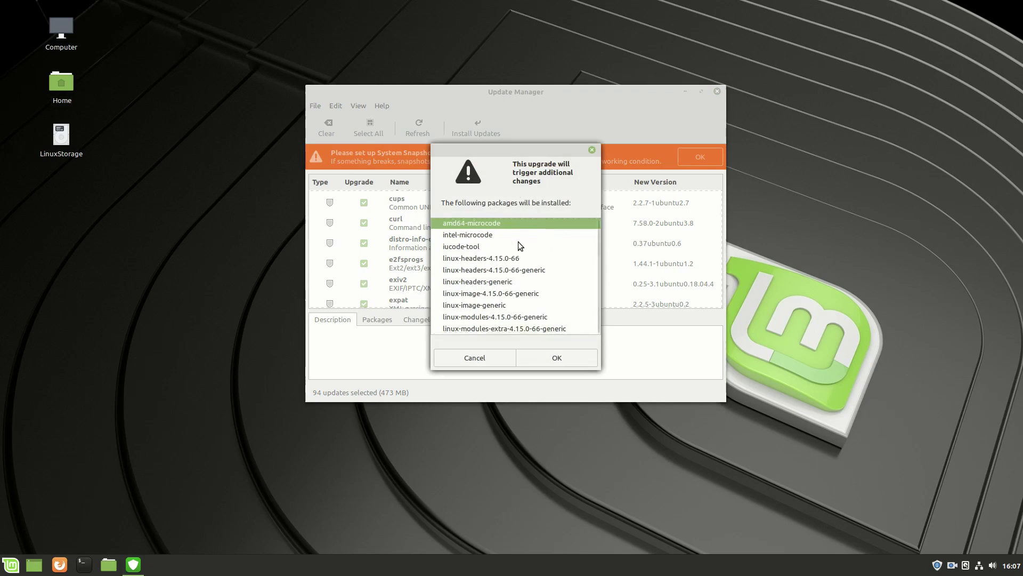
left_click(556, 358)
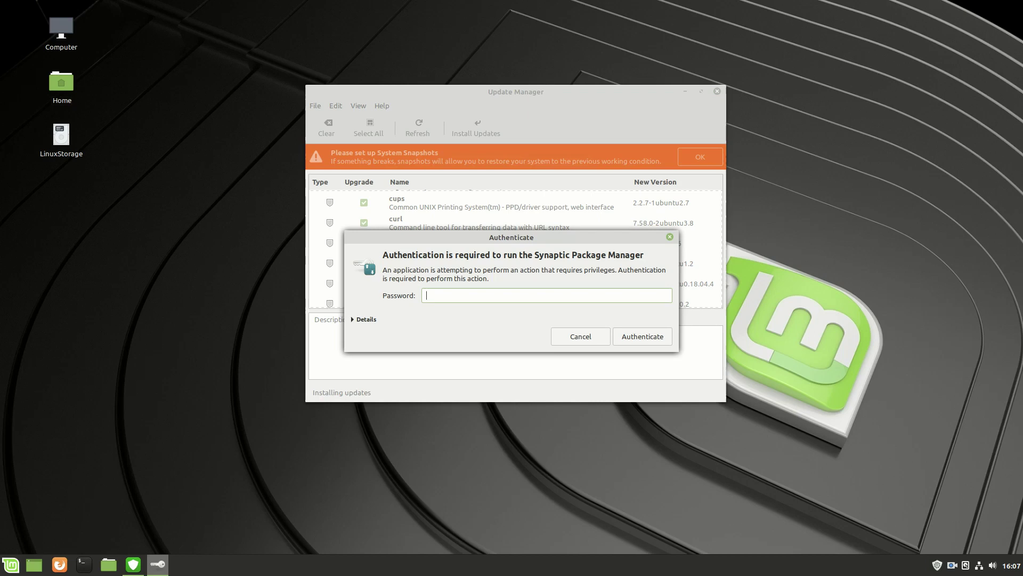
type("•••••••••")
key("Return")
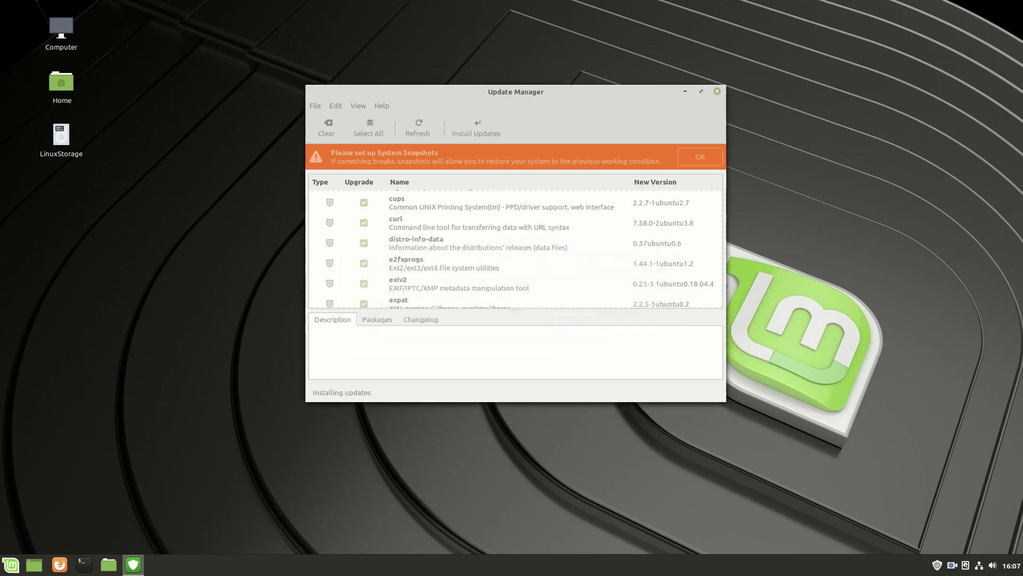
left_click(439, 228)
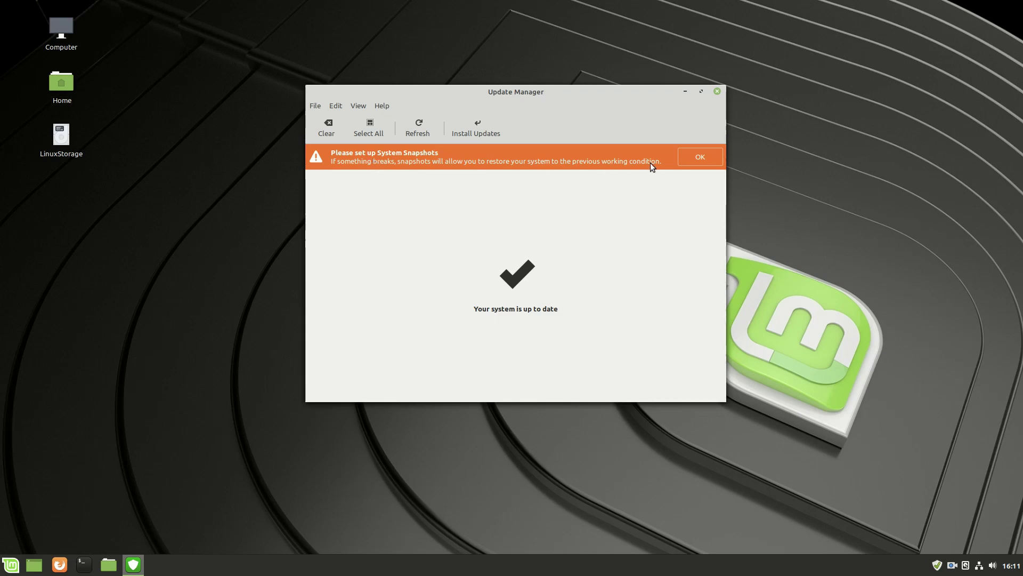
Step: Start the System Snapshots (Timeshift) setup, authenticating with the admin password
left_click(694, 158)
type("••••")
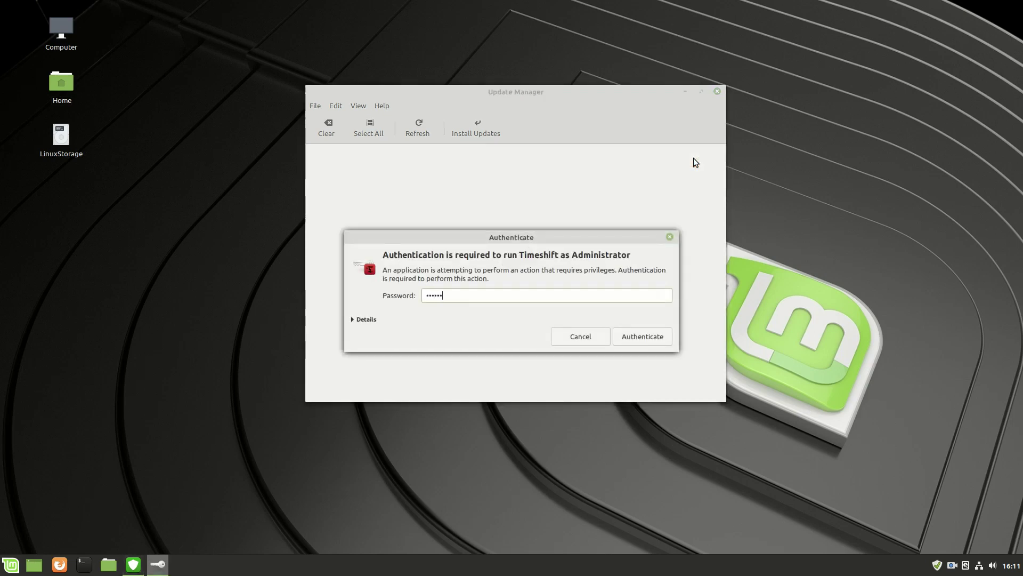
type("••••••")
key("Return")
Step: Keep RSYNC as the snapshot type and pick the 2 TB LinuxStorage partition sdb1 as location
left_click_drag(489, 138, 620, 161)
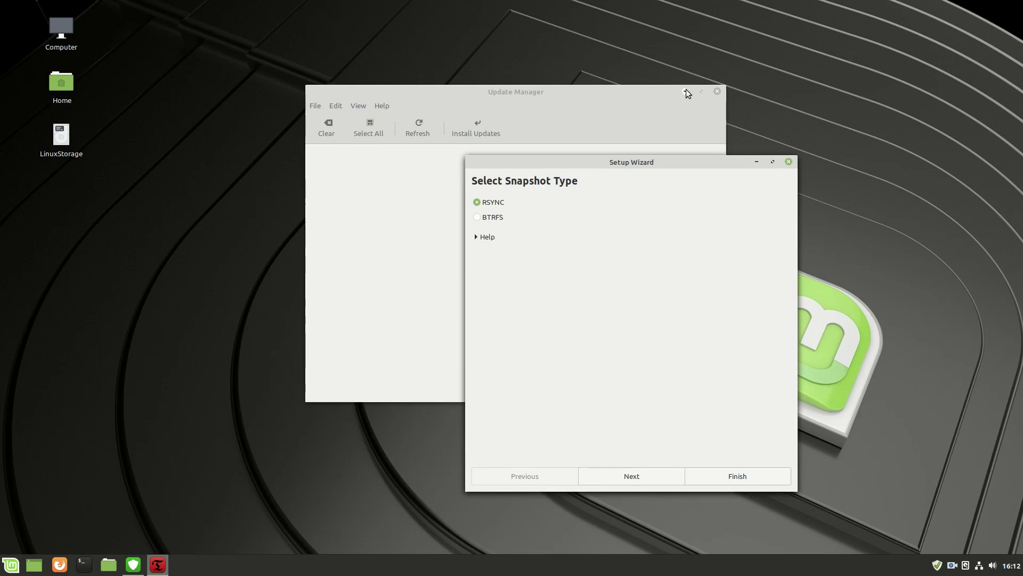
left_click_drag(621, 161, 560, 80)
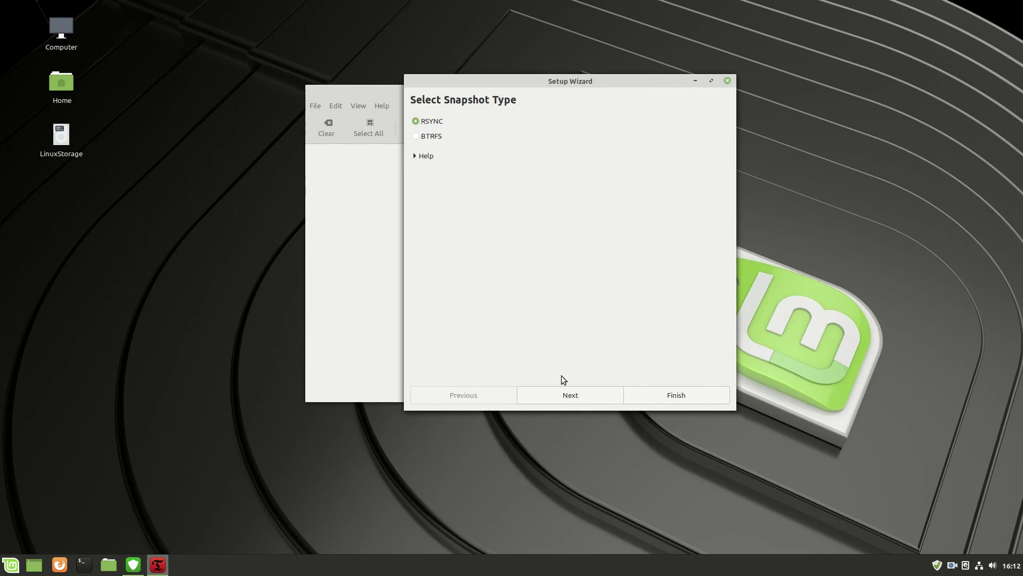
left_click(568, 403)
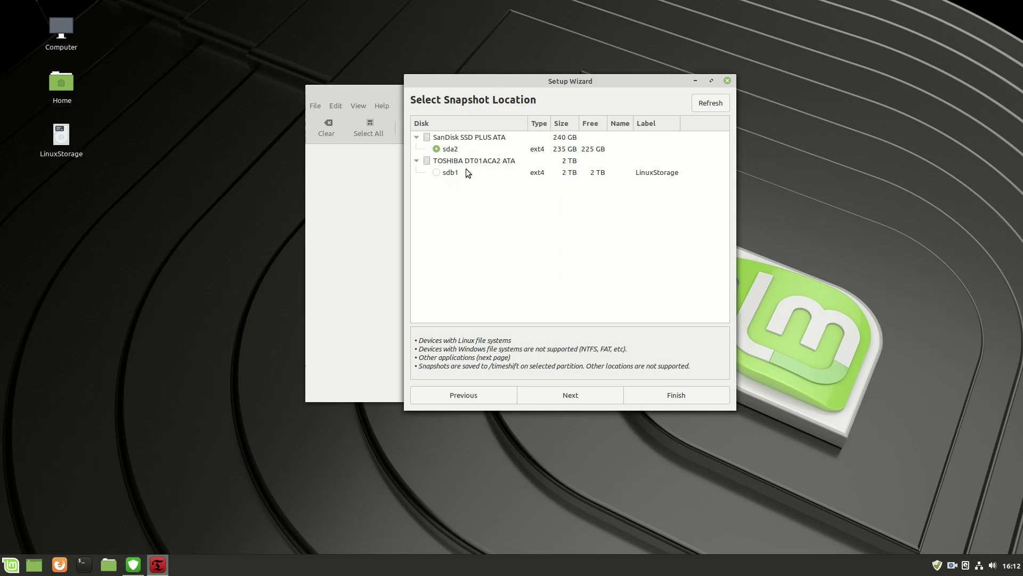
left_click(436, 172)
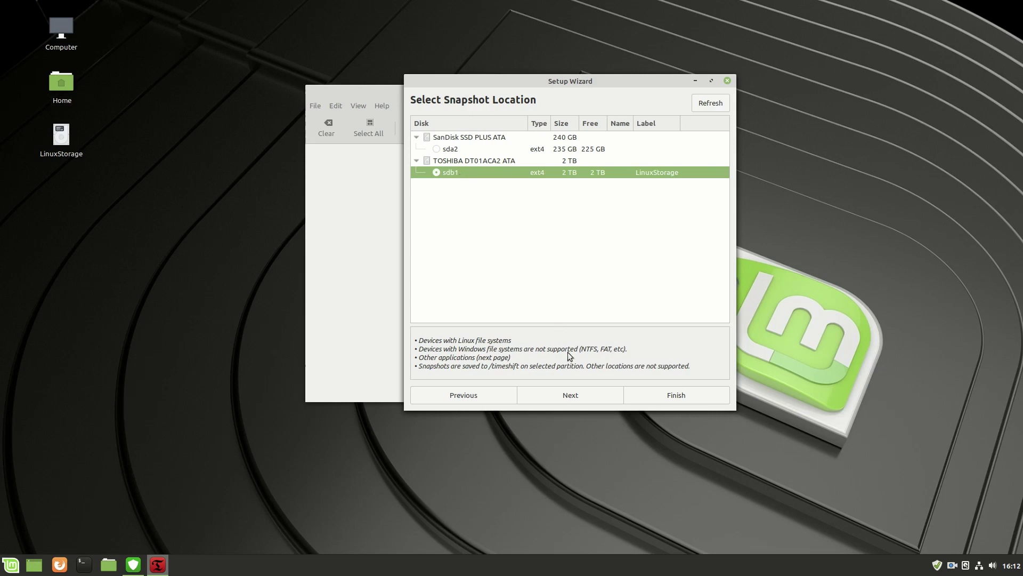
Step: Replace daily snapshots with monthly ones, keep default home exclusions, and finish the Timeshift wizard
left_click(575, 395)
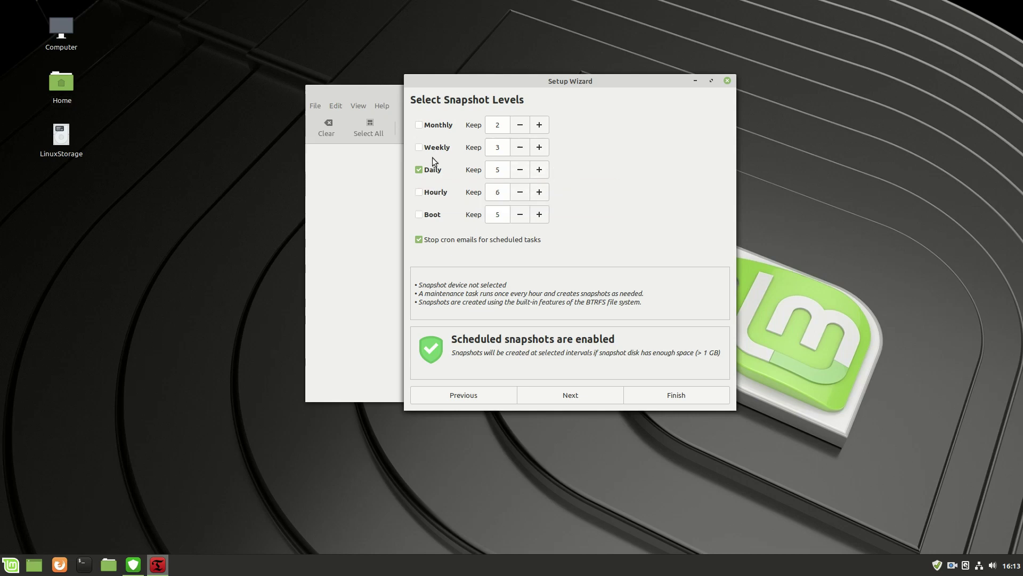
left_click(424, 172)
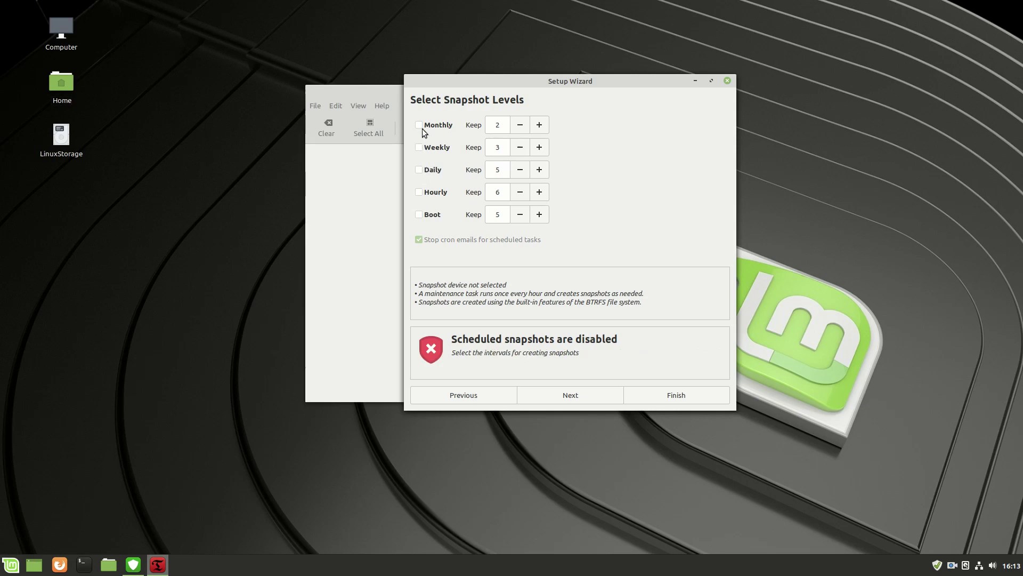
left_click(421, 128)
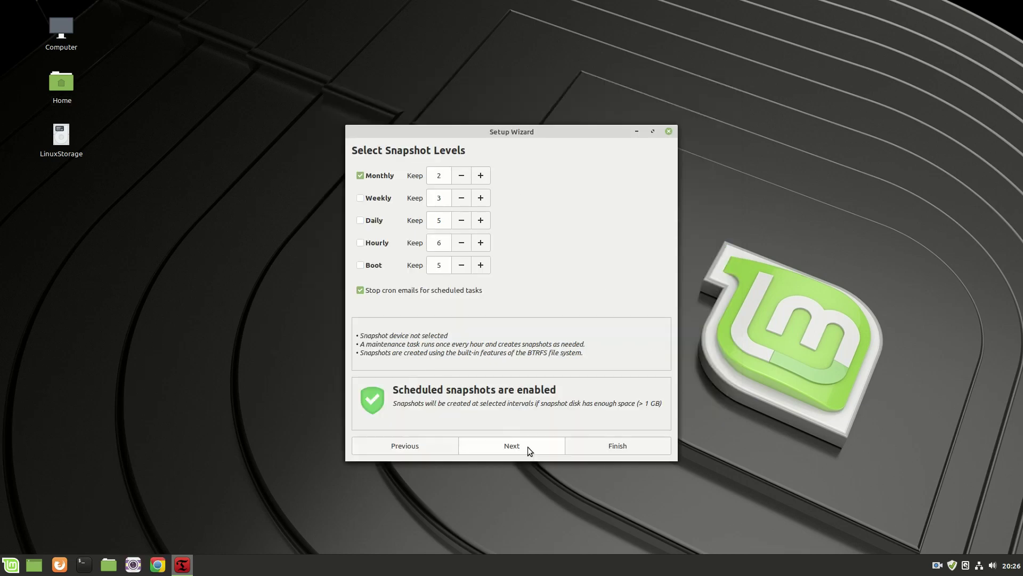
left_click(527, 446)
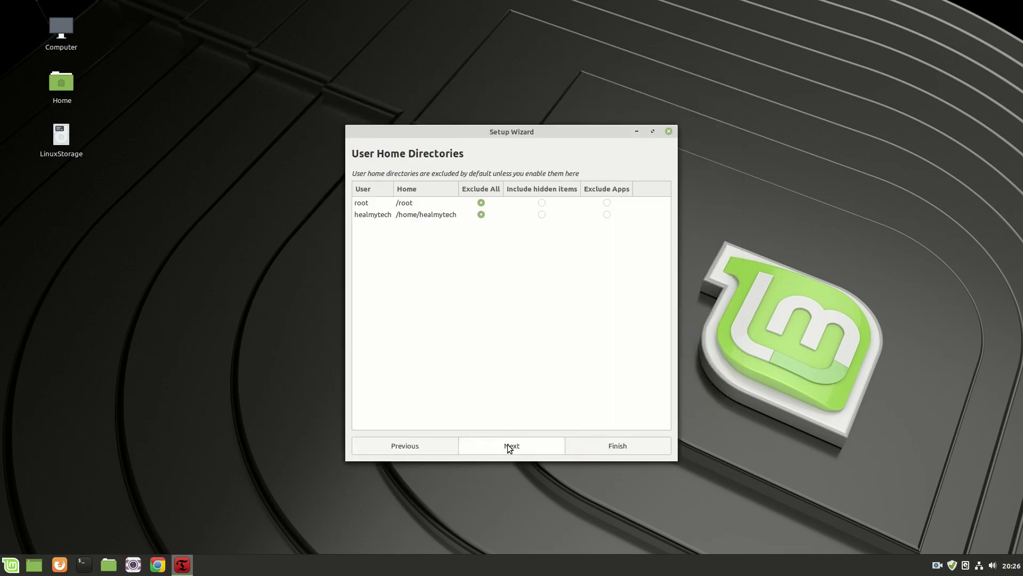
left_click(509, 448)
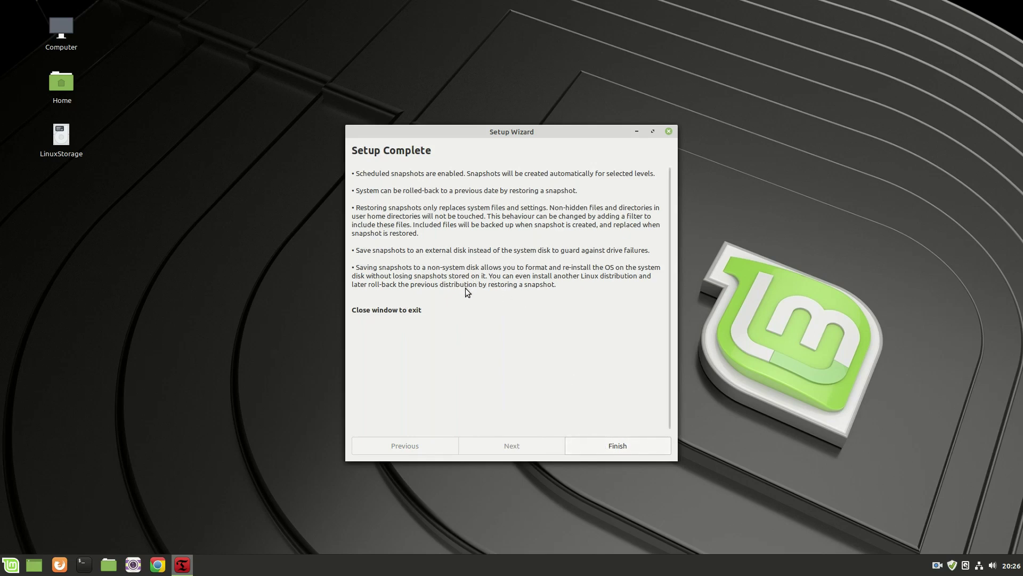
left_click(629, 444)
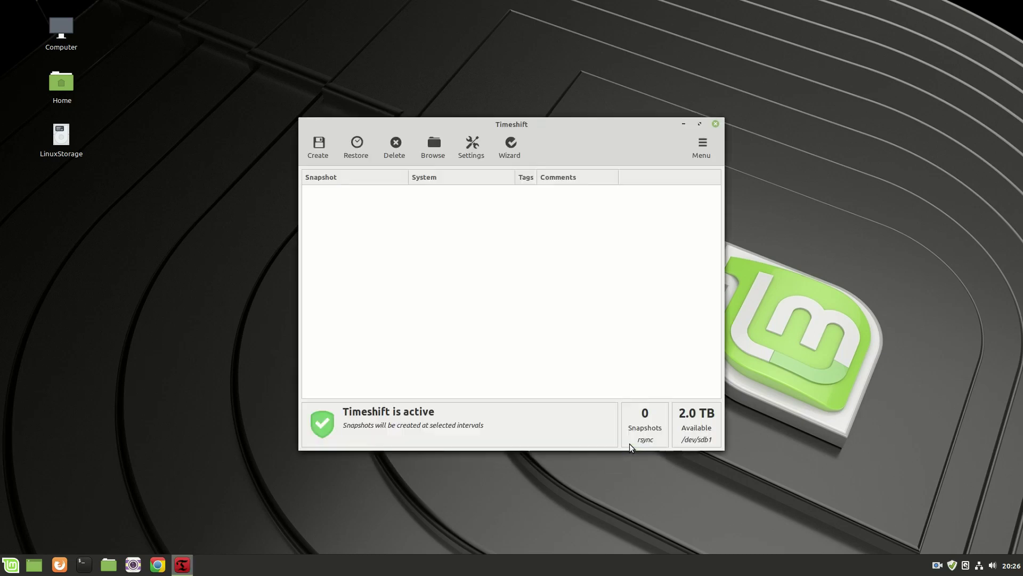
Step: Take the first system snapshot (2019-11-05), check its settings, then rerun and close the setup wizard
left_click(325, 148)
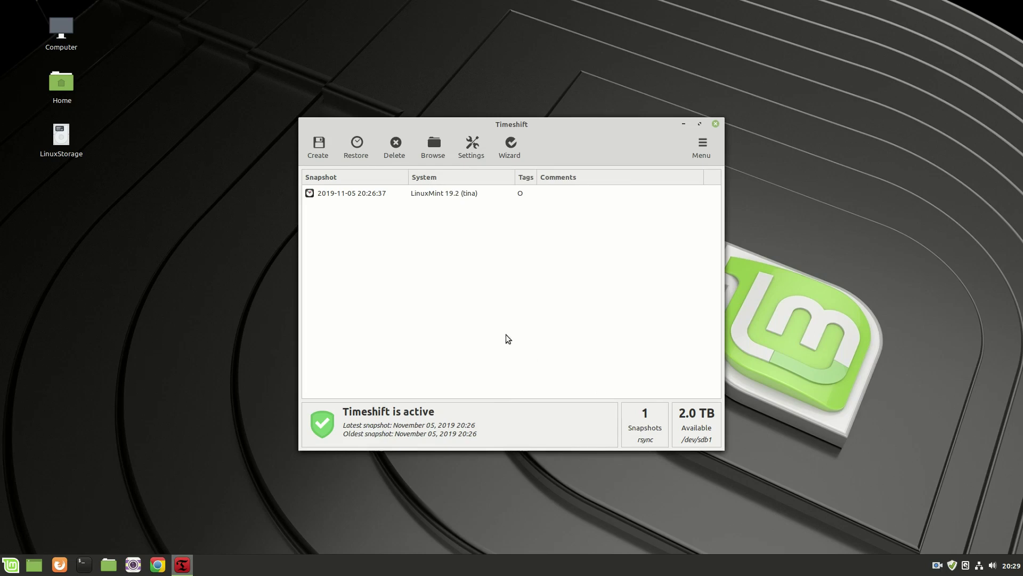
left_click(356, 195)
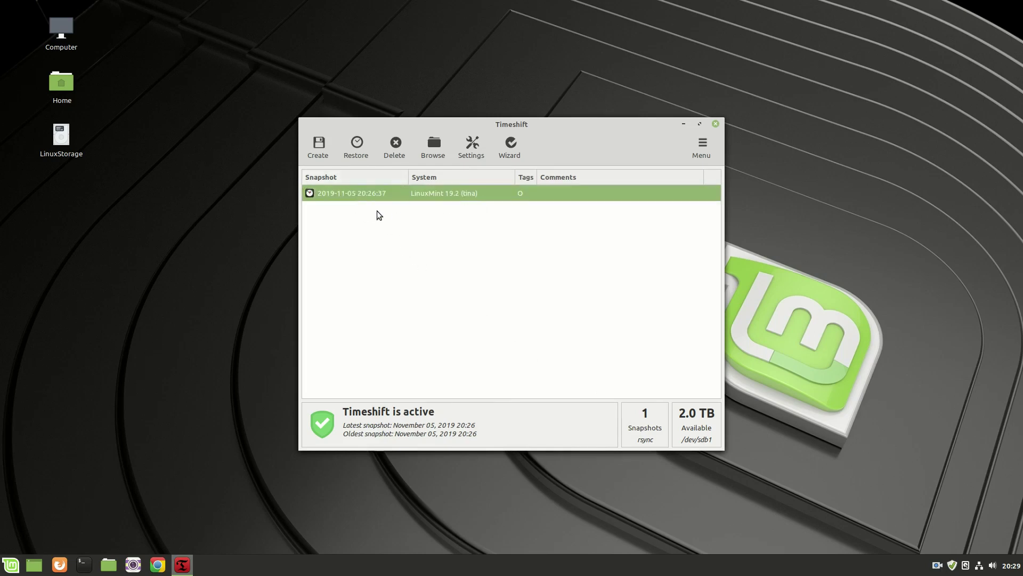
left_click(471, 148)
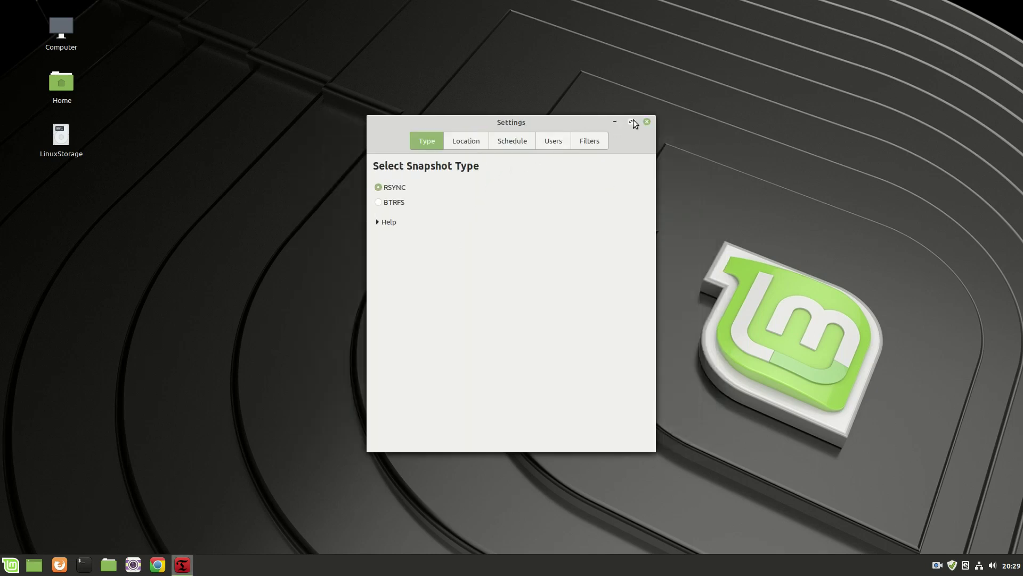
left_click(648, 124)
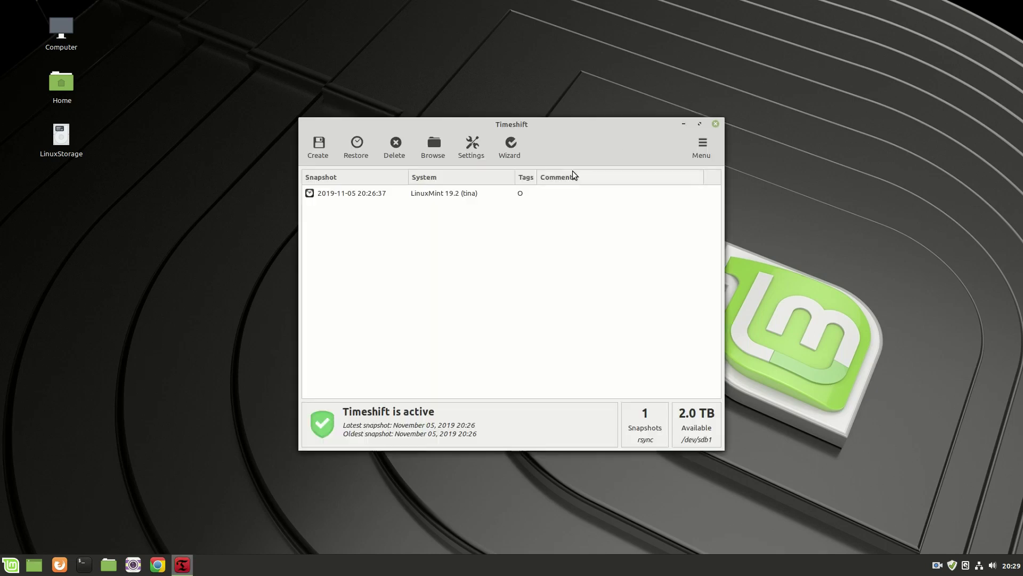
left_click(510, 148)
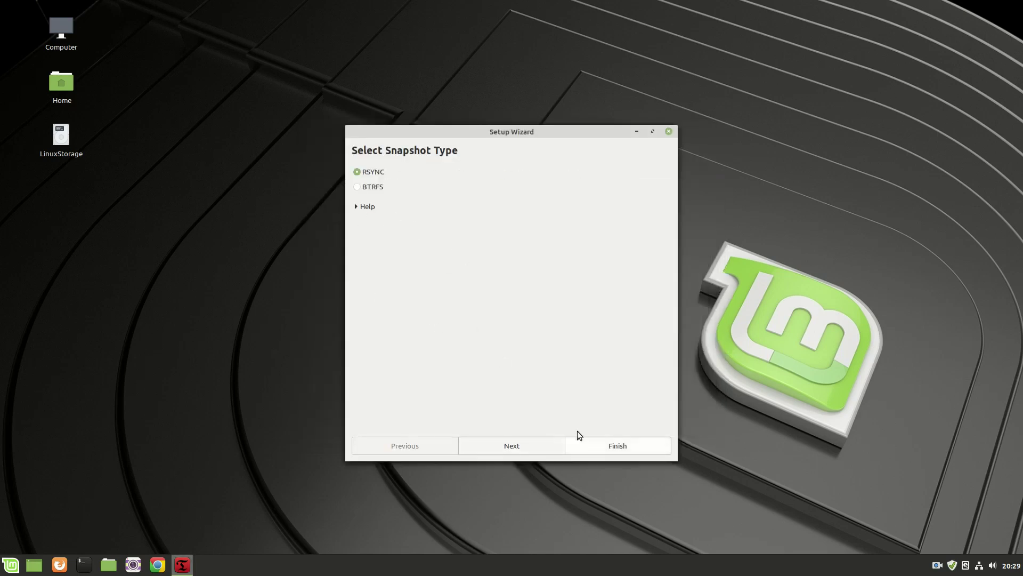
left_click(669, 131)
Step: Close Timeshift and restart the computer
left_click(716, 125)
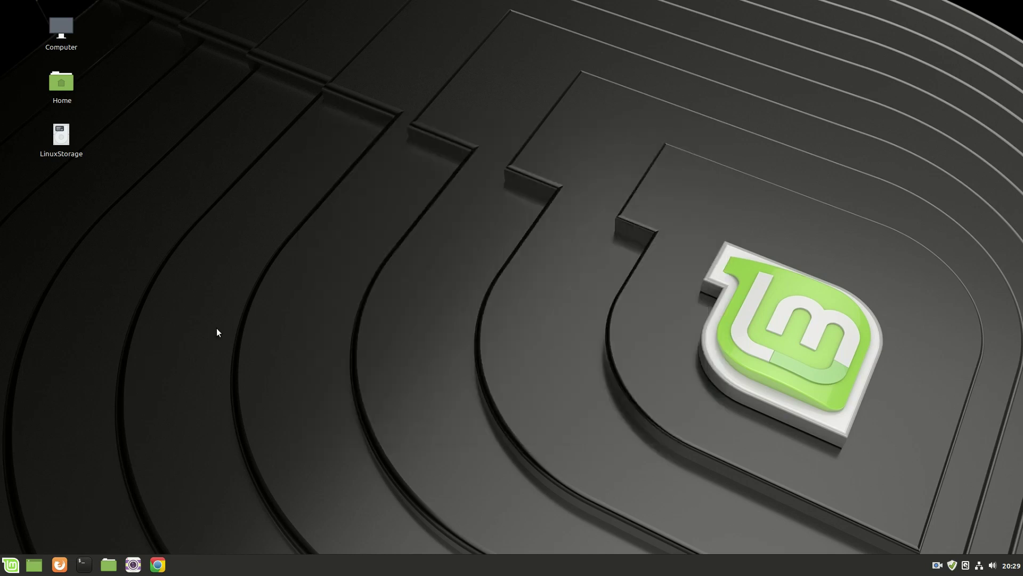
left_click(12, 566)
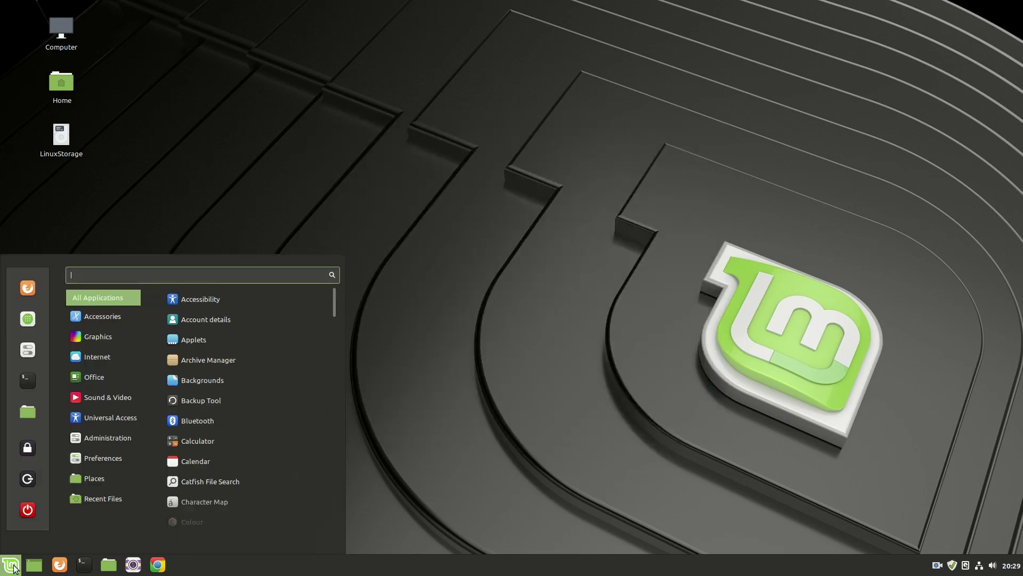
left_click(30, 514)
left_click(486, 302)
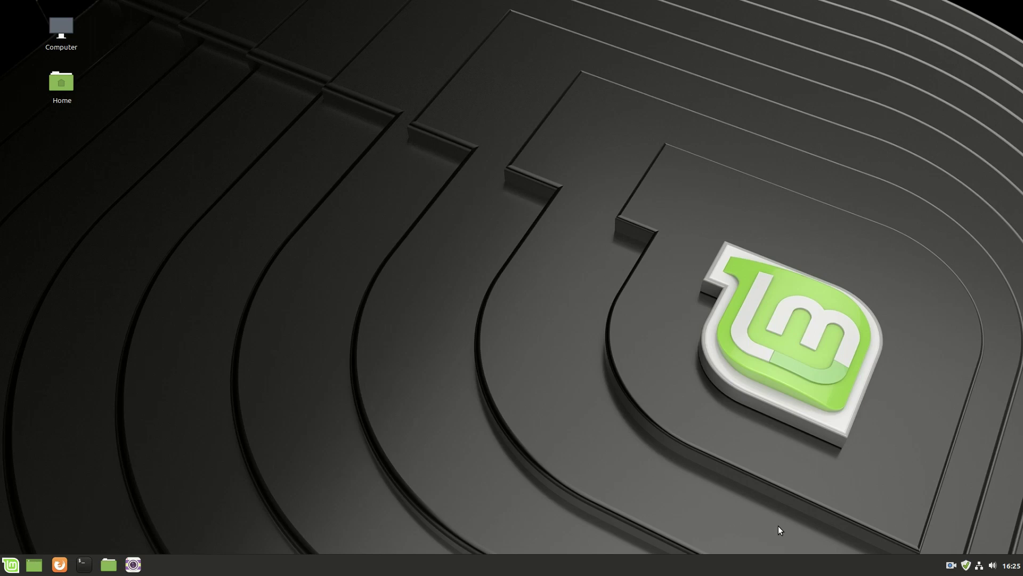
Step: Launch Synaptic Package Manager from Administration, authenticating with the admin password
left_click(11, 565)
mouse_move(106, 436)
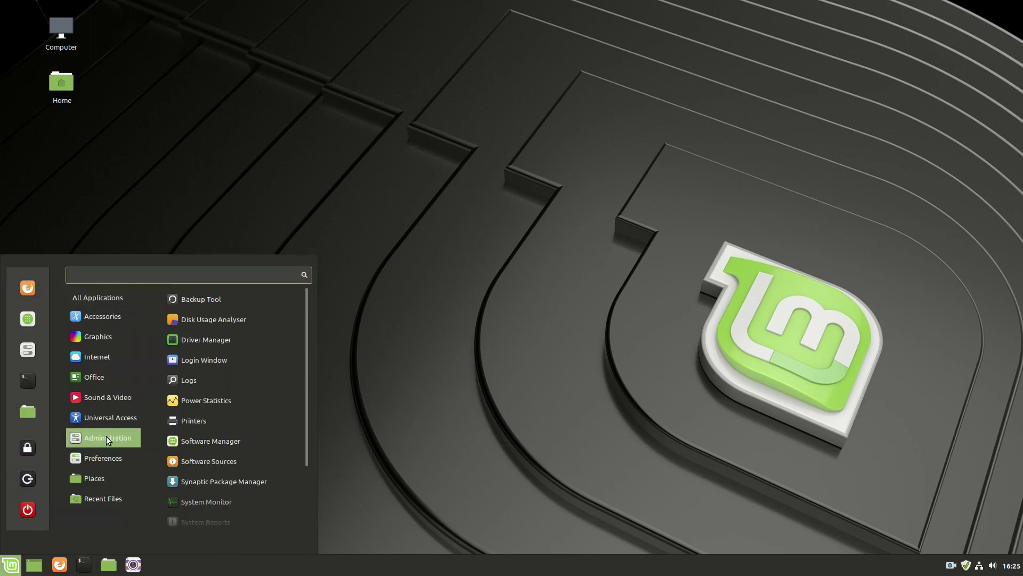
left_click(218, 482)
type("*****")
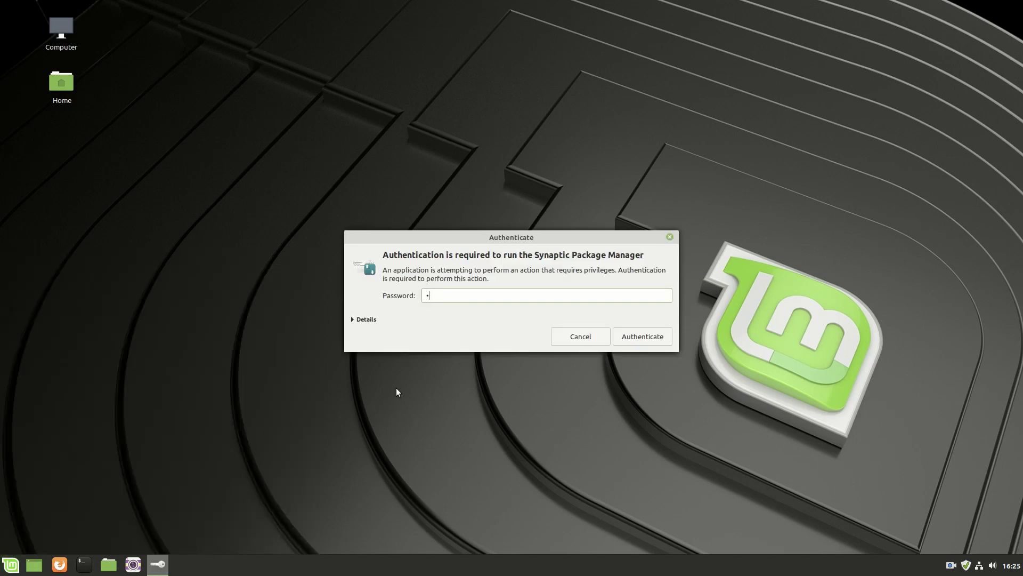
type("*****")
key("Return")
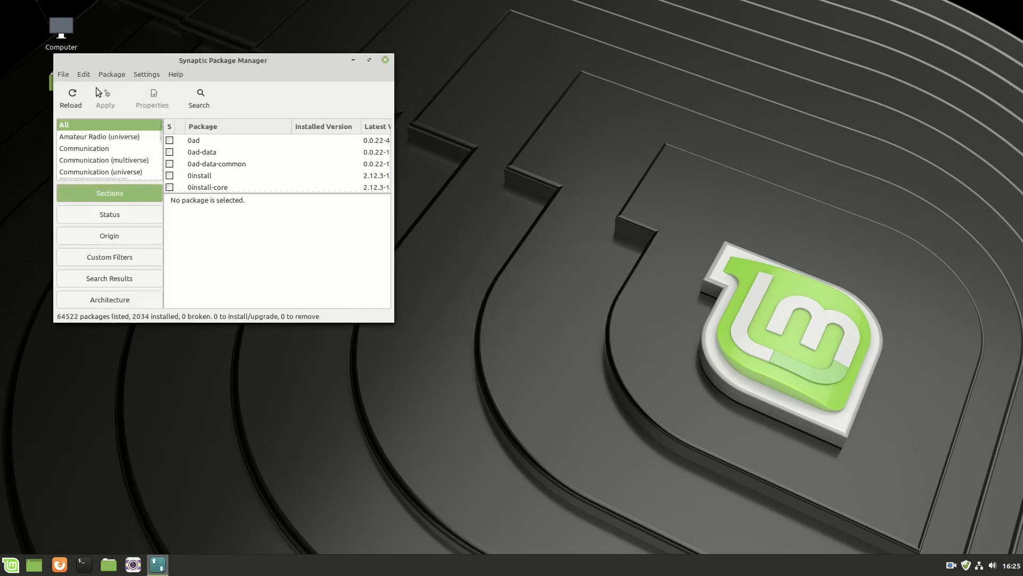
Step: Enable 'Consider recommended packages as dependencies' in Synaptic Preferences, save, and close Synaptic
left_click(142, 74)
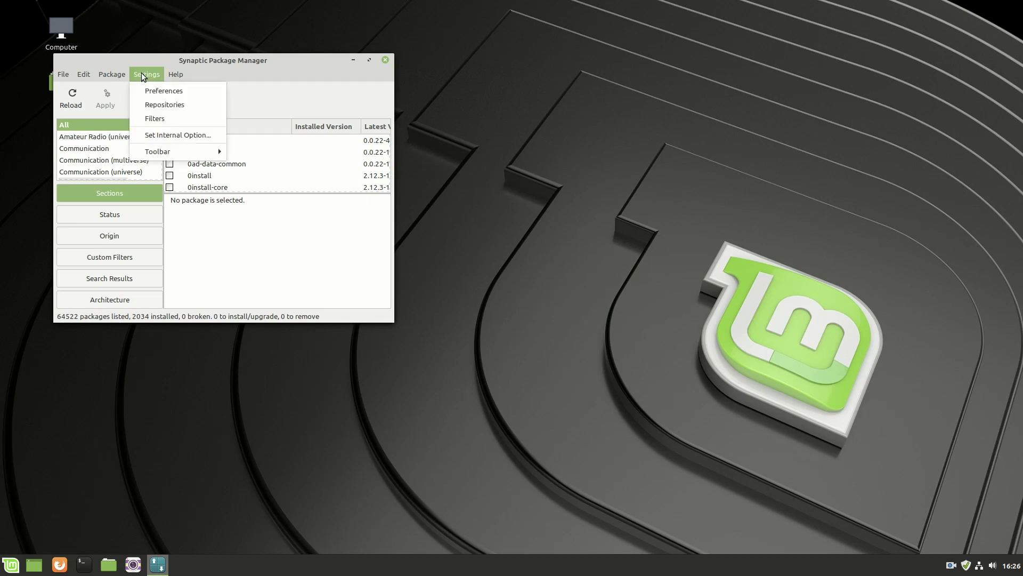
left_click(155, 92)
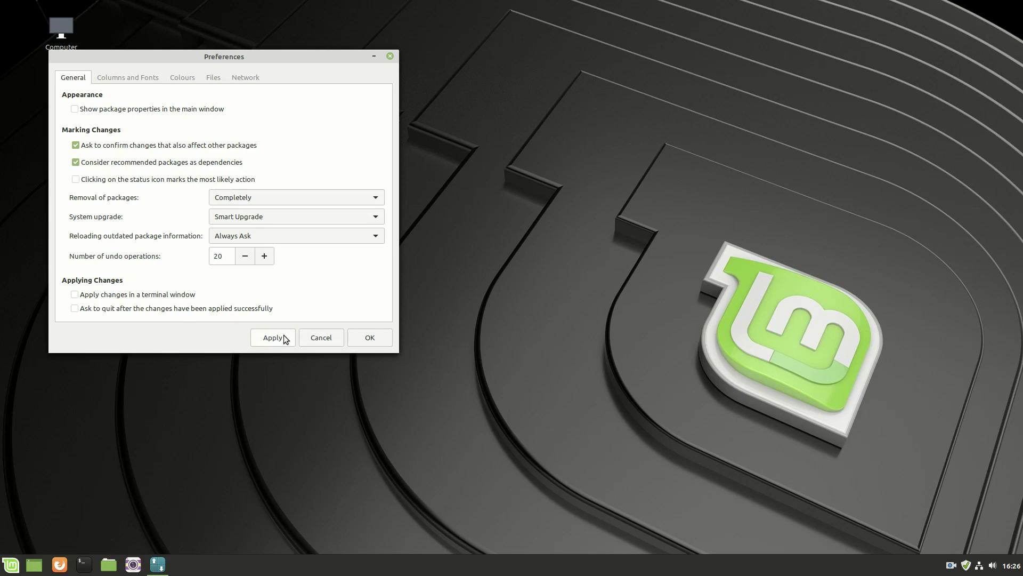
left_click(370, 337)
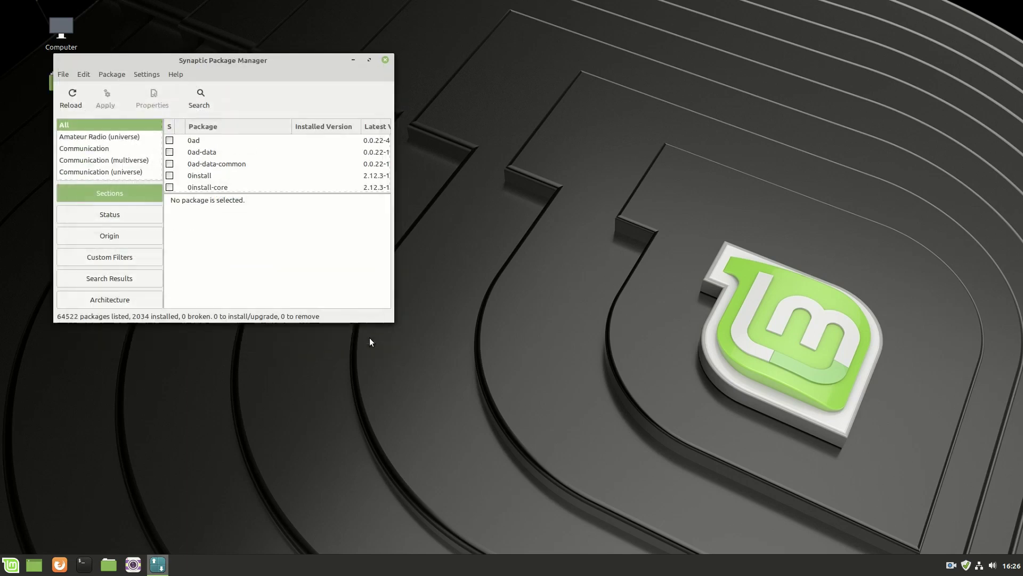
left_click(386, 62)
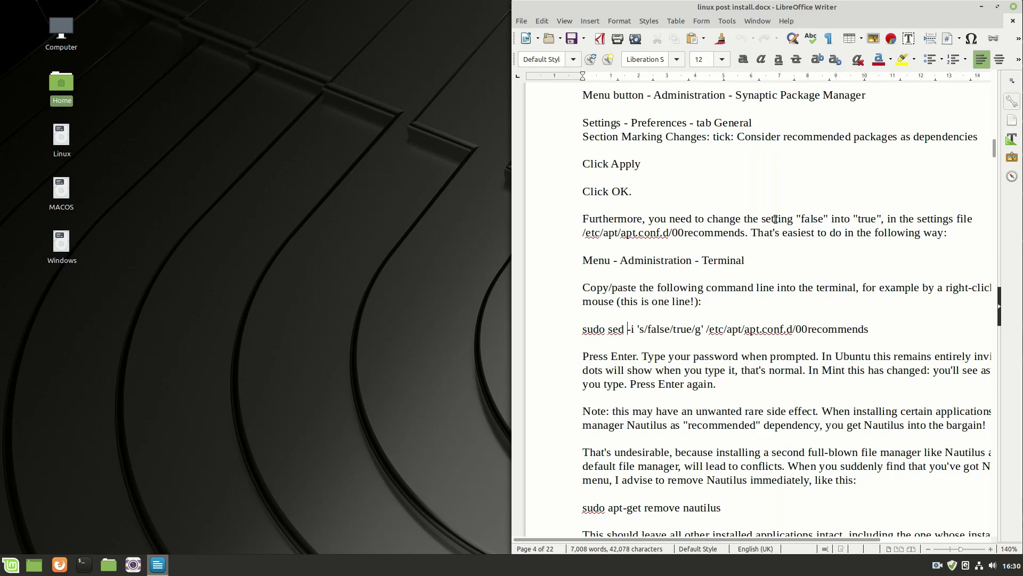
Step: Launch a Terminal window from the menu, closing the extra terminal windows that appear
left_click_drag(797, 218, 874, 226)
left_click(866, 232)
left_click(11, 568)
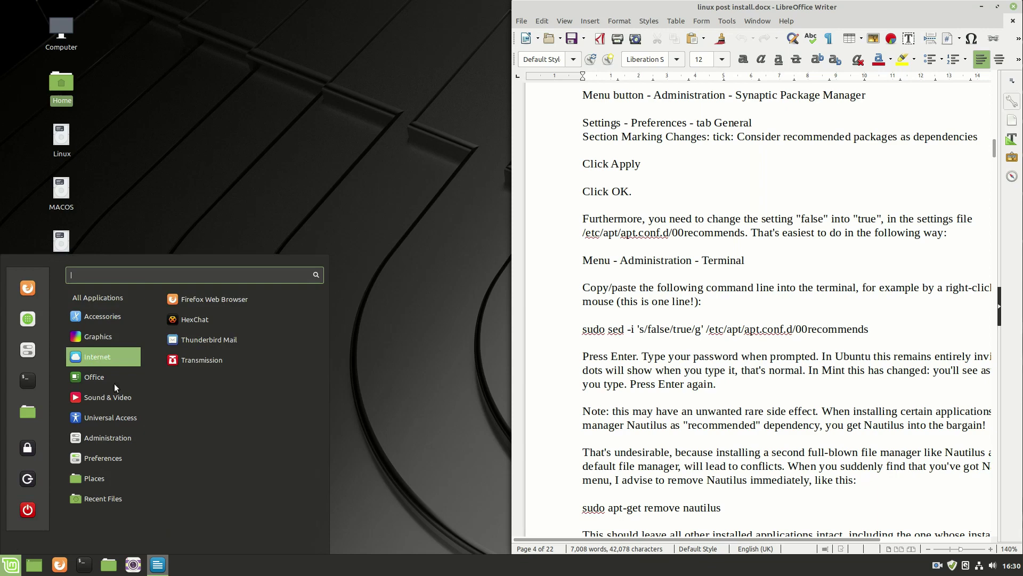
mouse_move(107, 437)
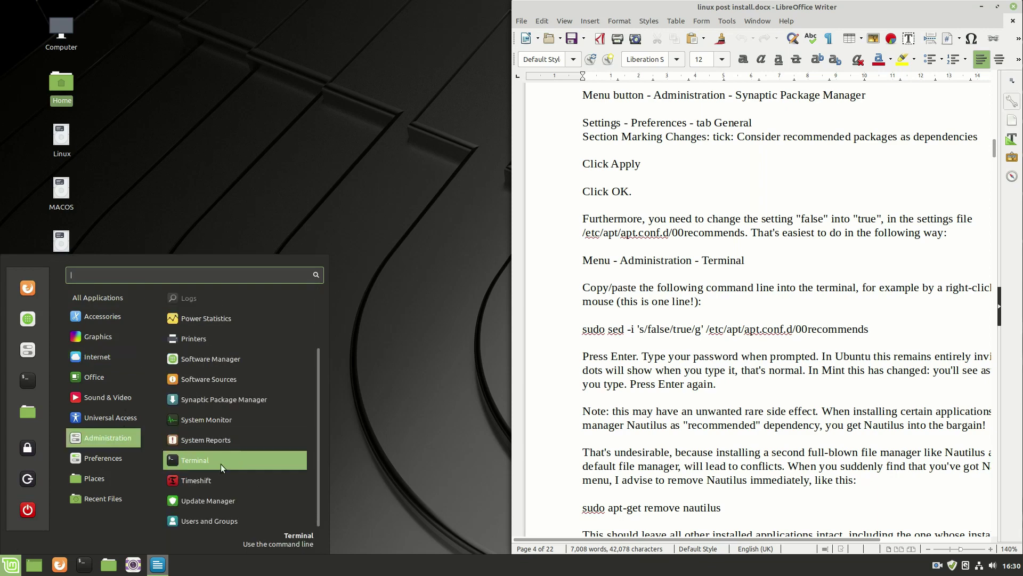
left_click(220, 464)
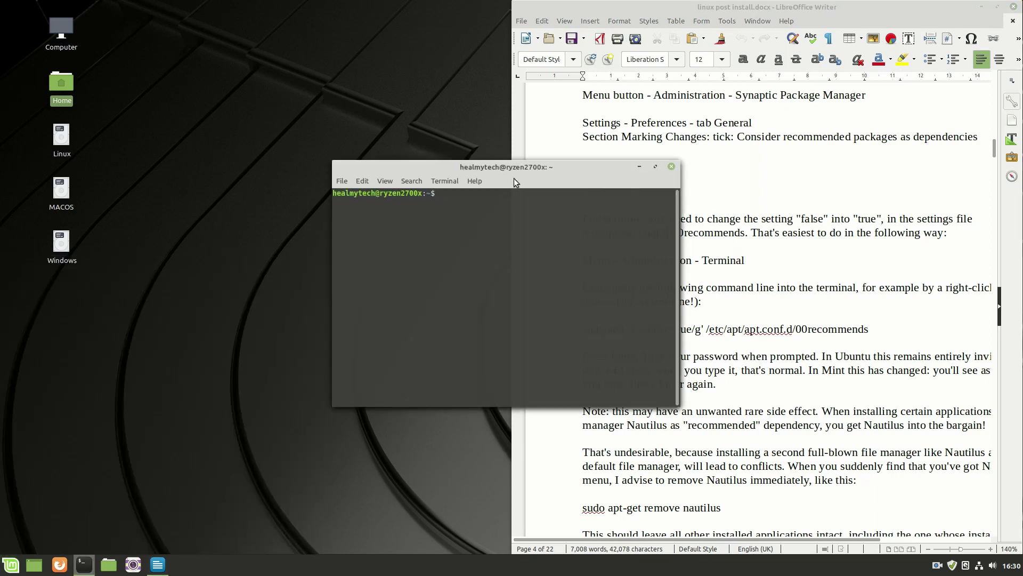
left_click_drag(515, 181, 331, 140)
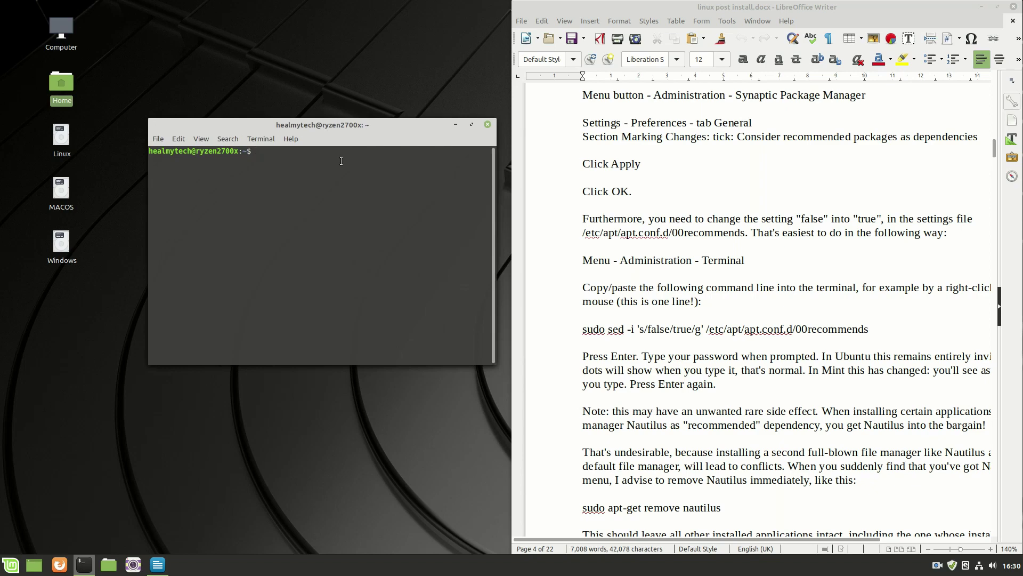
key("ctrl+shift+n")
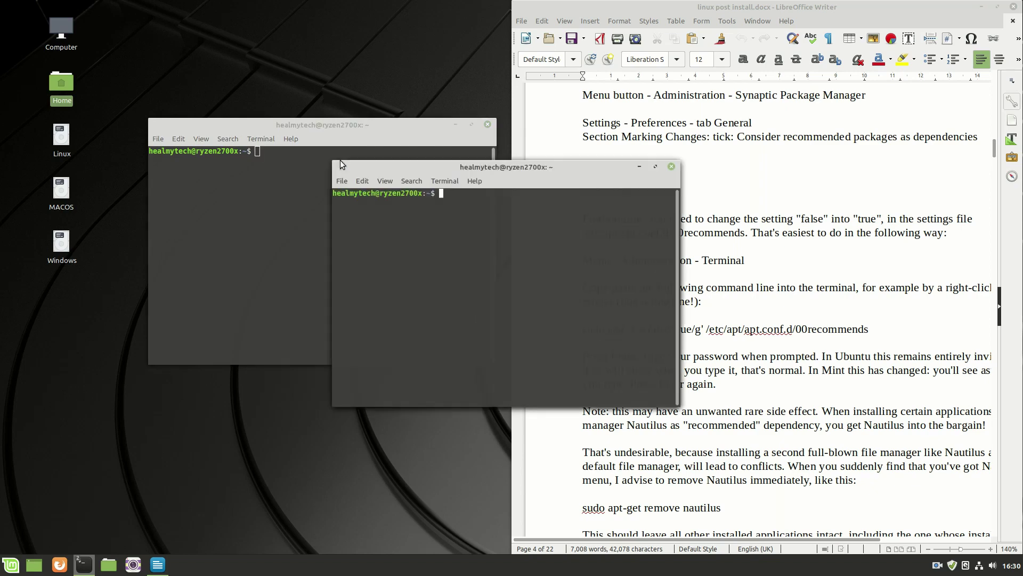
left_click(672, 166)
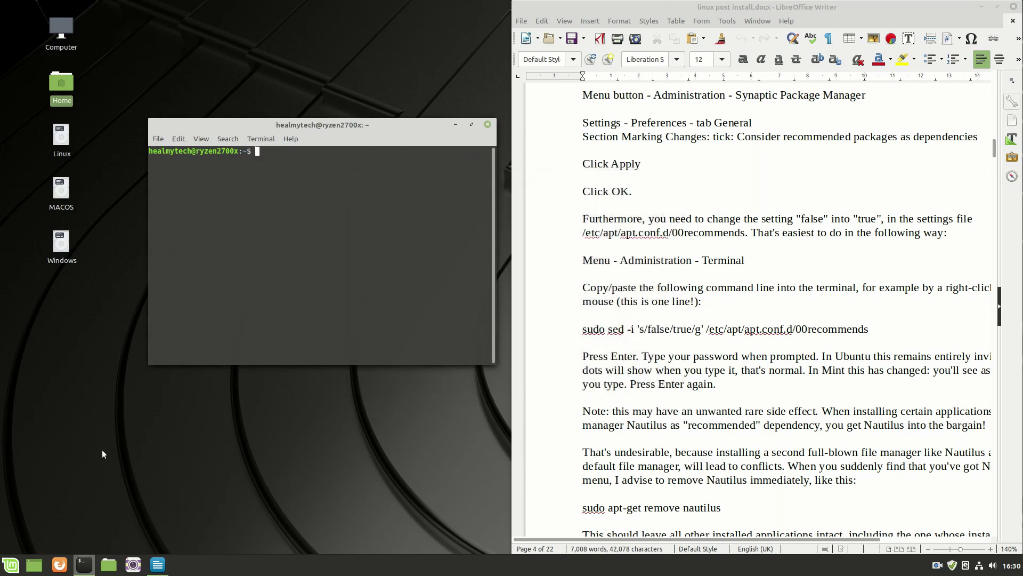
left_click(11, 566)
type("term")
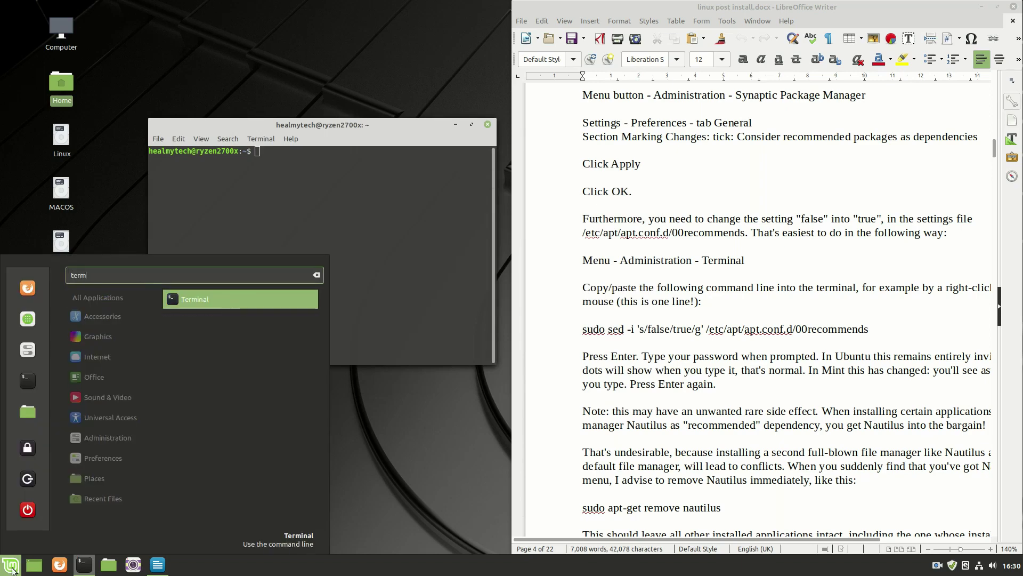
key("Return")
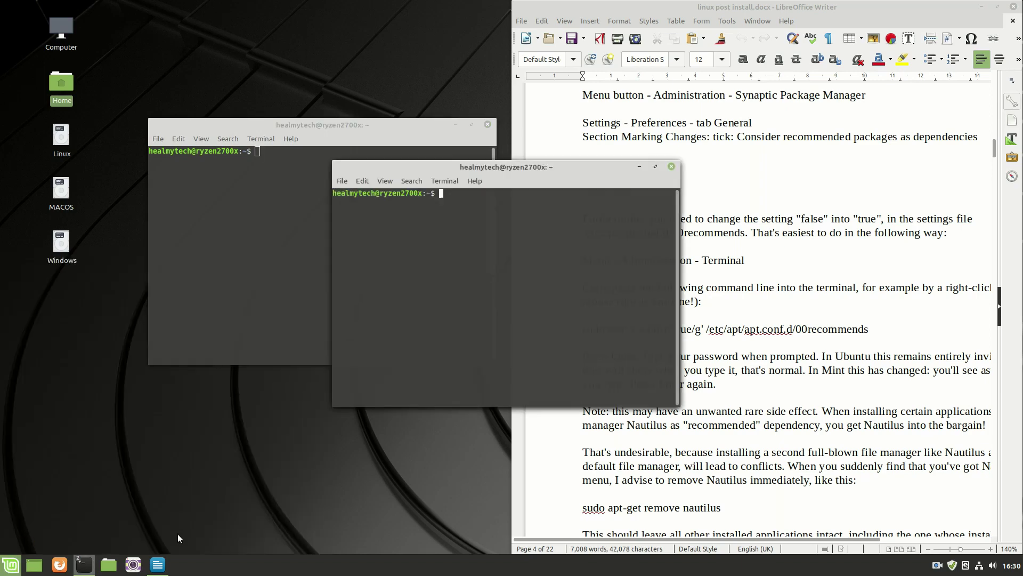
left_click(673, 166)
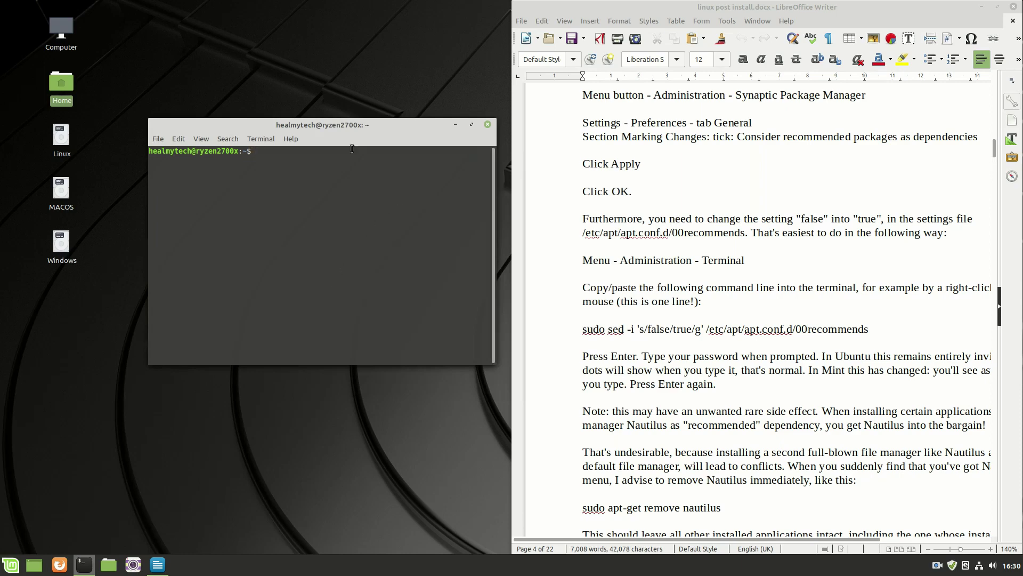
Step: Snap Terminal left and run sudo sed -i 's/false/true/g' on 00recommends with the password
left_click_drag(893, 331, 581, 330)
key("ctrl+c")
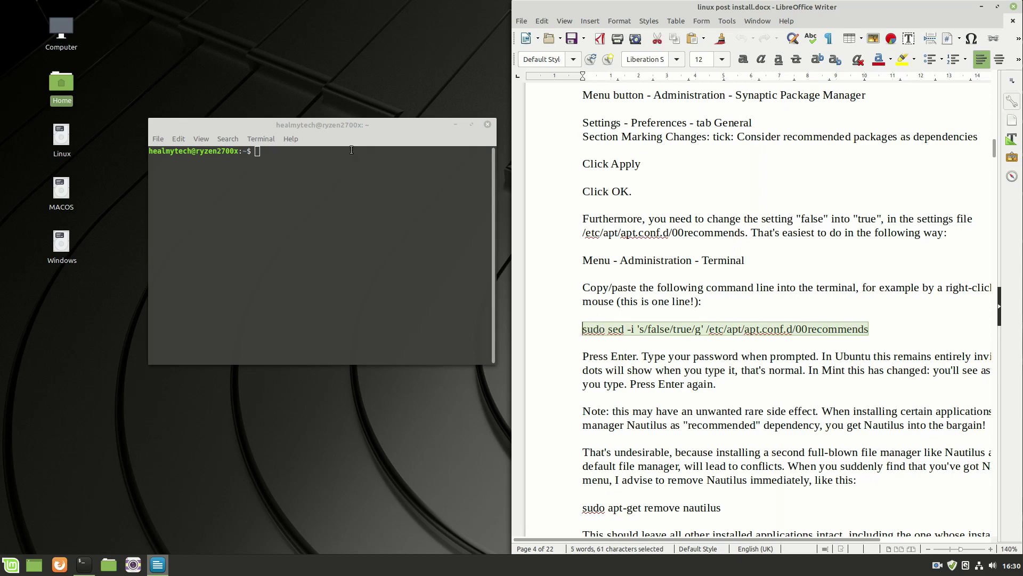
left_click_drag(354, 127, 1, 100)
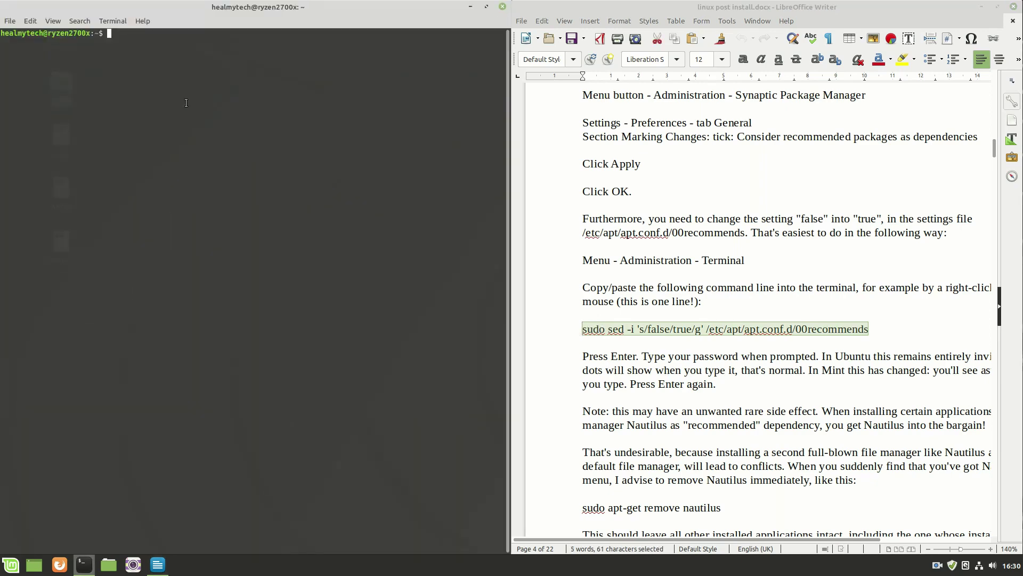
right_click(132, 36)
left_click(154, 66)
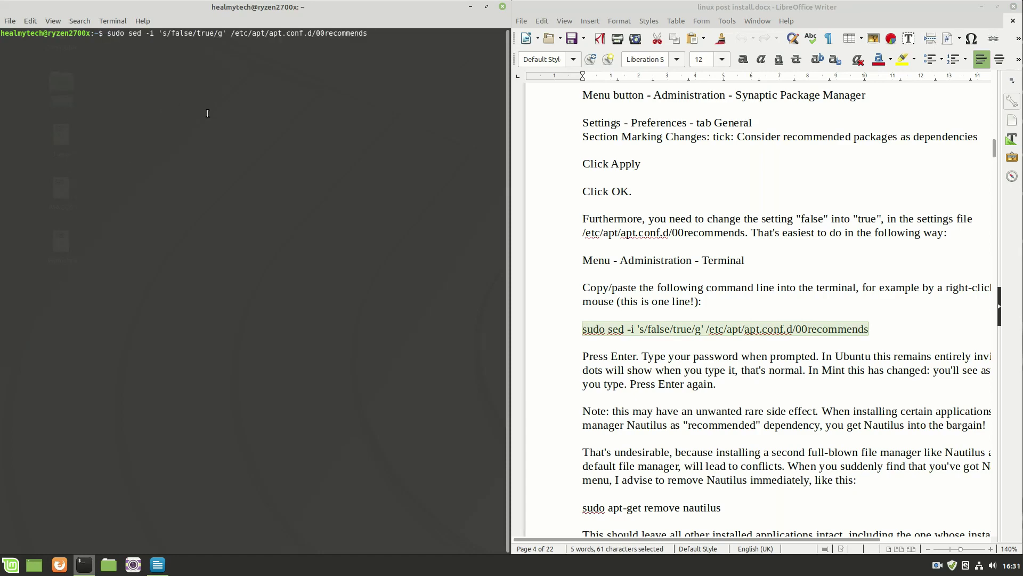
key("Return")
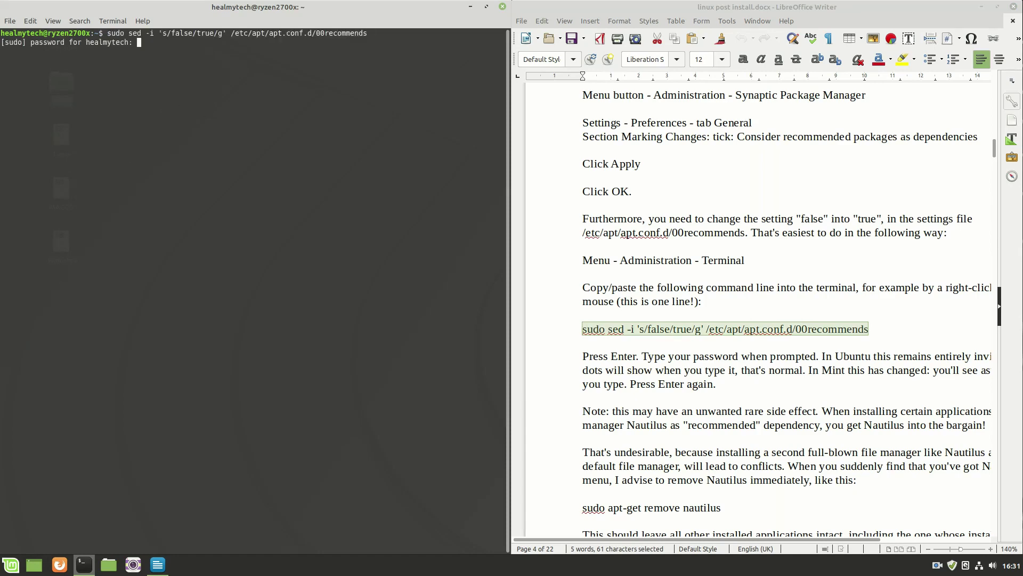
type("**********")
key("Return")
left_click(673, 347)
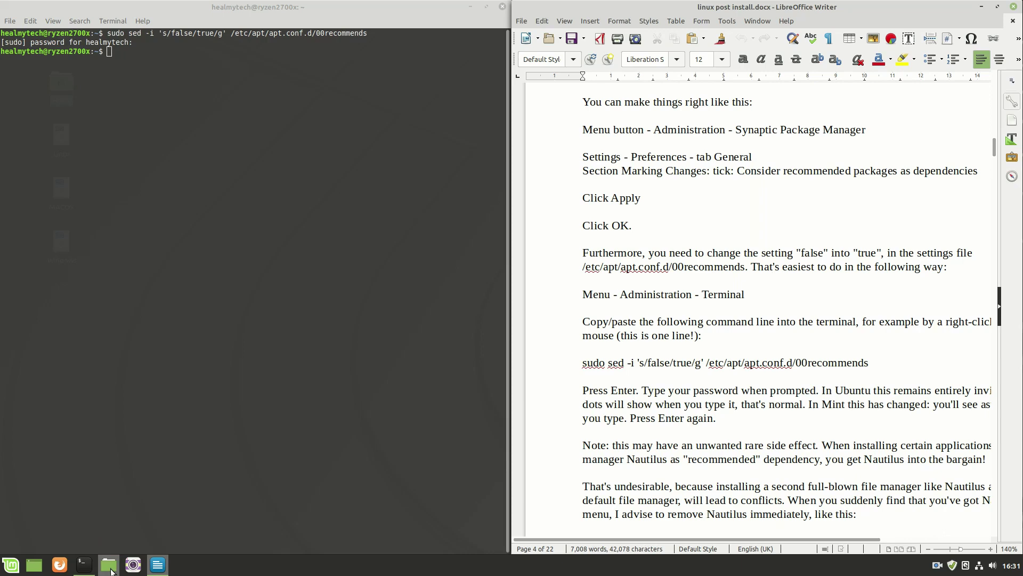
Step: Browse Nemo to /etc/apt/apt.conf.d and confirm 00recommends shows both recommends options true
left_click(324, 126)
left_click_drag(453, 14, 202, 14)
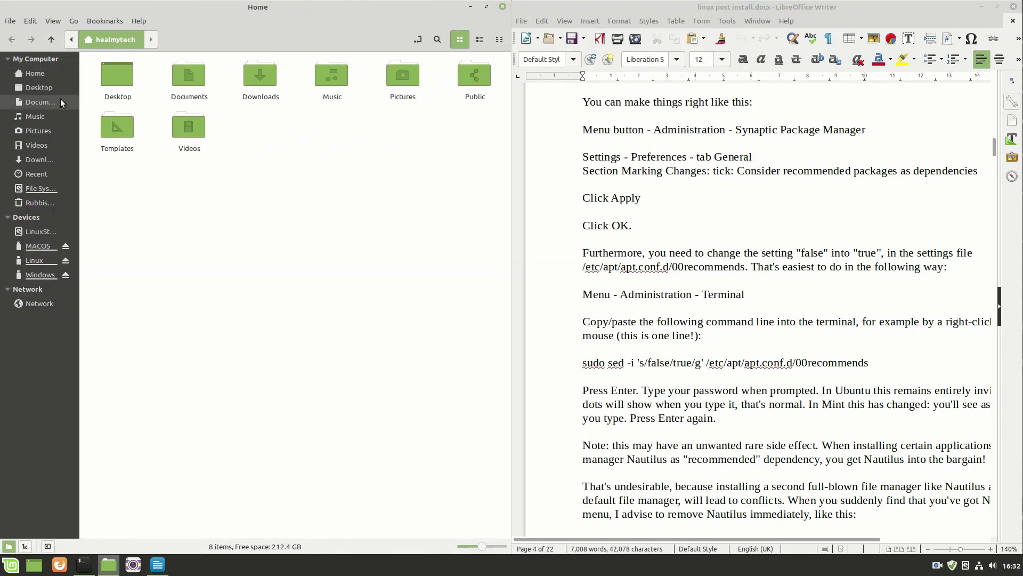
left_click(50, 191)
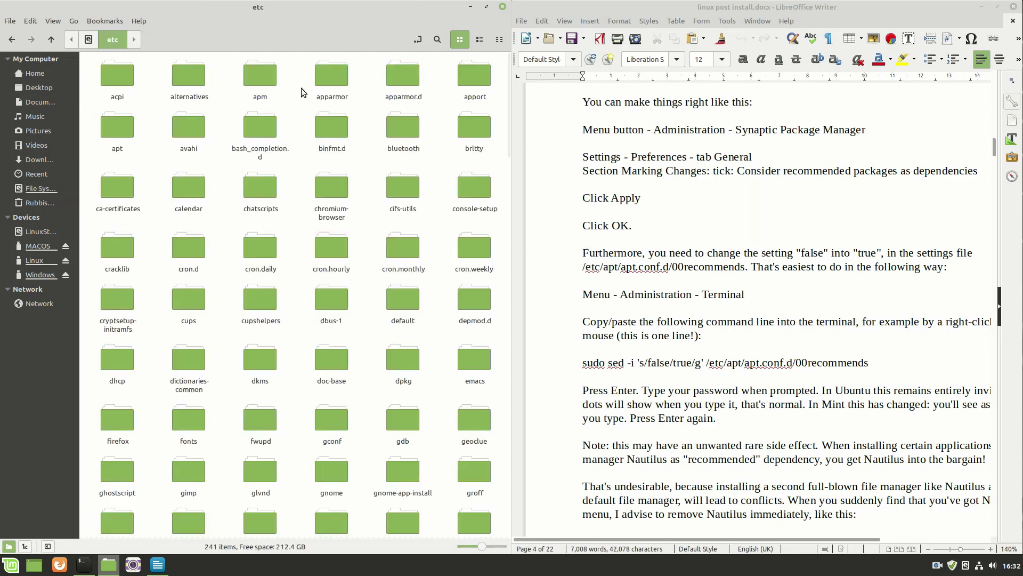
double_click(118, 120)
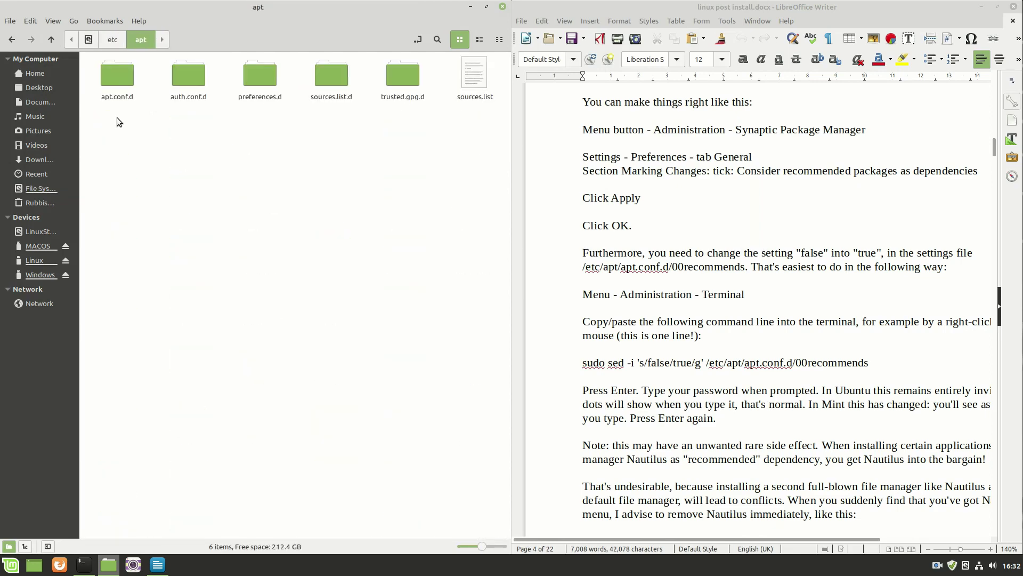
double_click(118, 79)
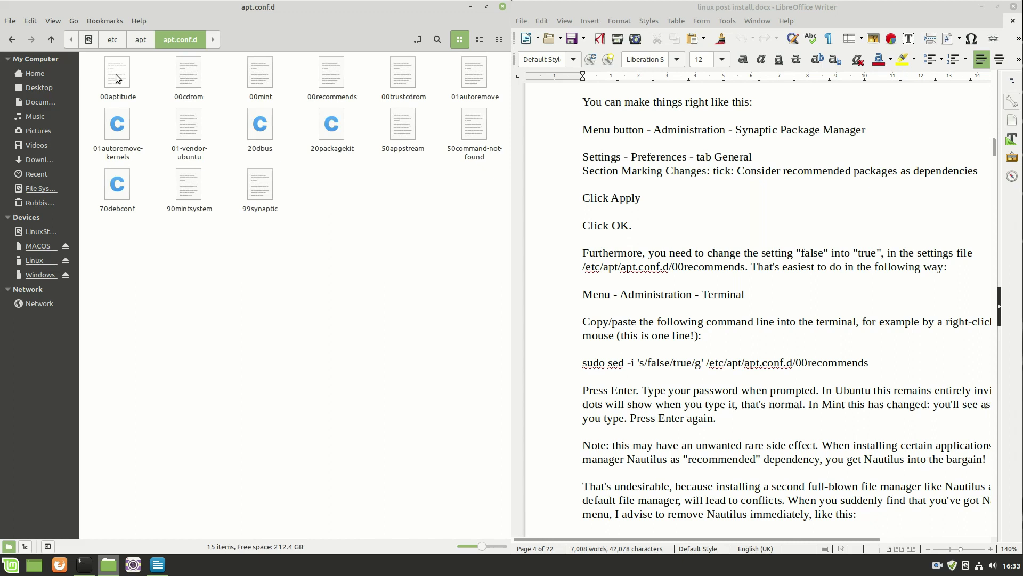
double_click(334, 81)
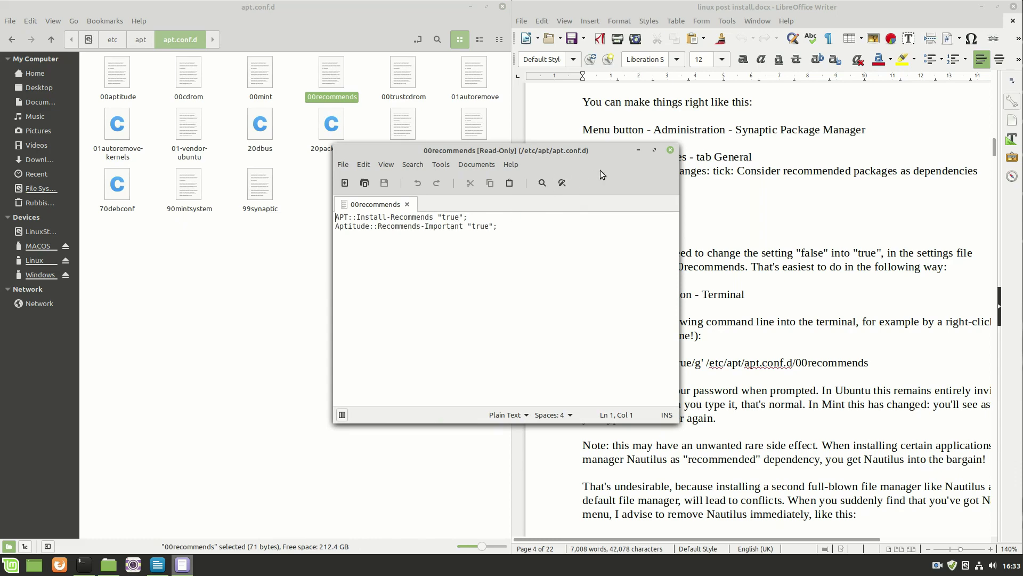
left_click(670, 149)
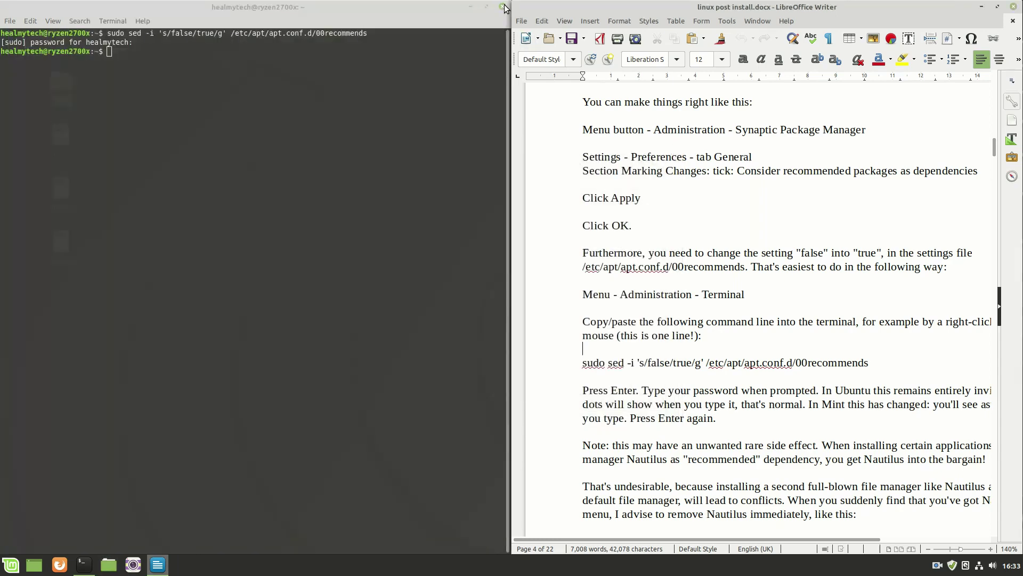
Step: Close Nemo, minimize Terminal, and launch Driver Manager via a 'driver' search with the admin password
left_click(502, 6)
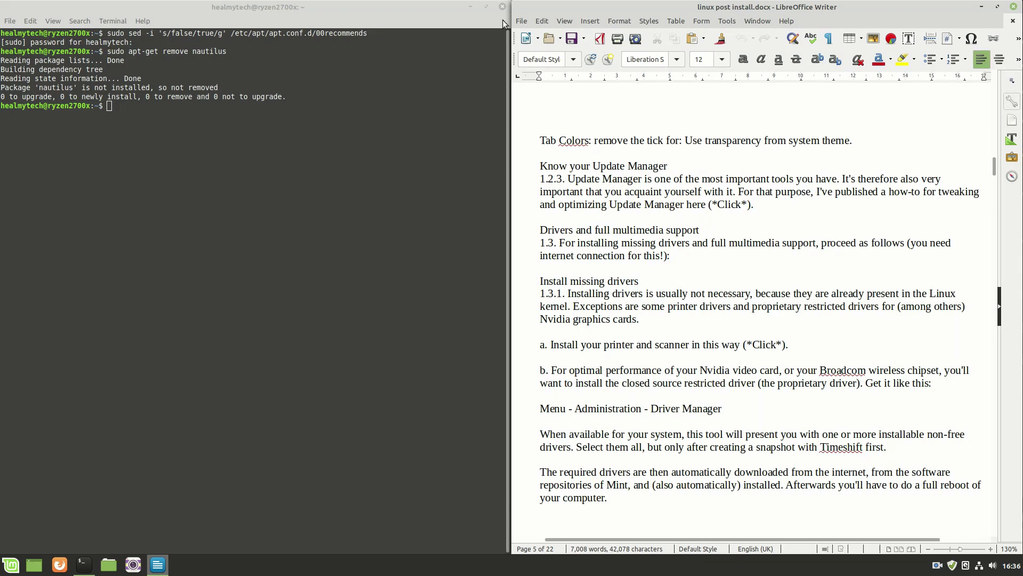
left_click(470, 7)
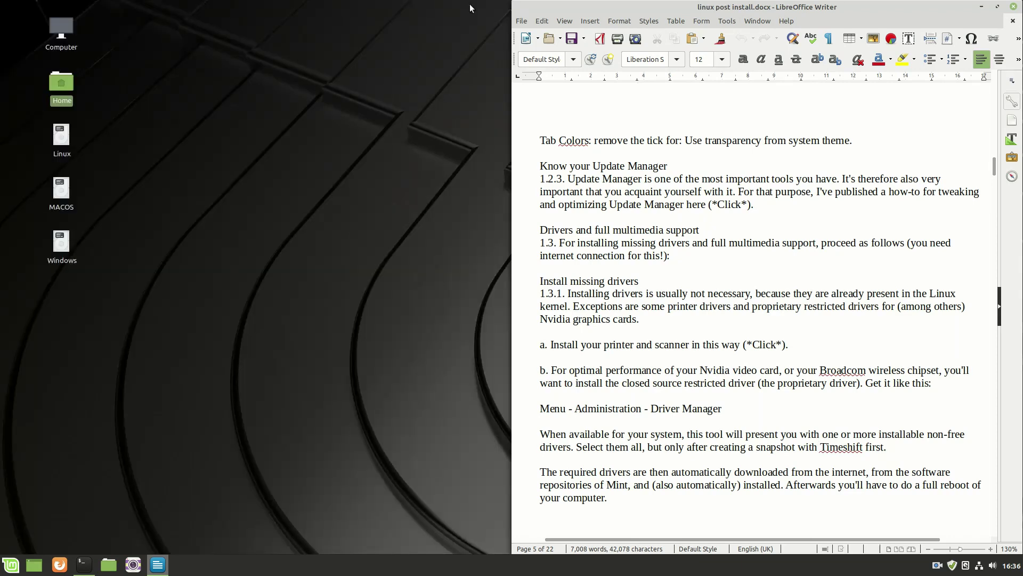
left_click(10, 564)
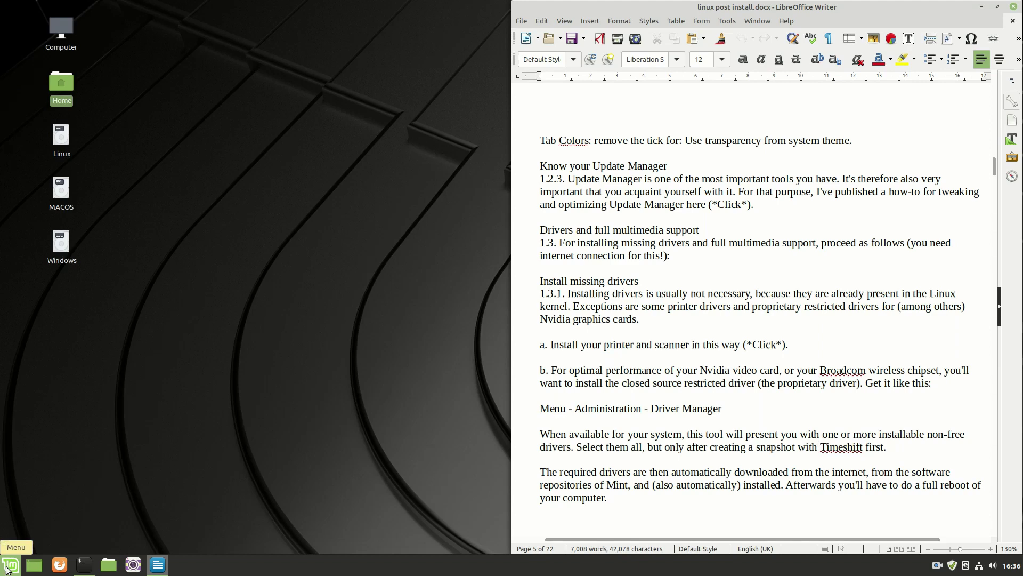
type("driver")
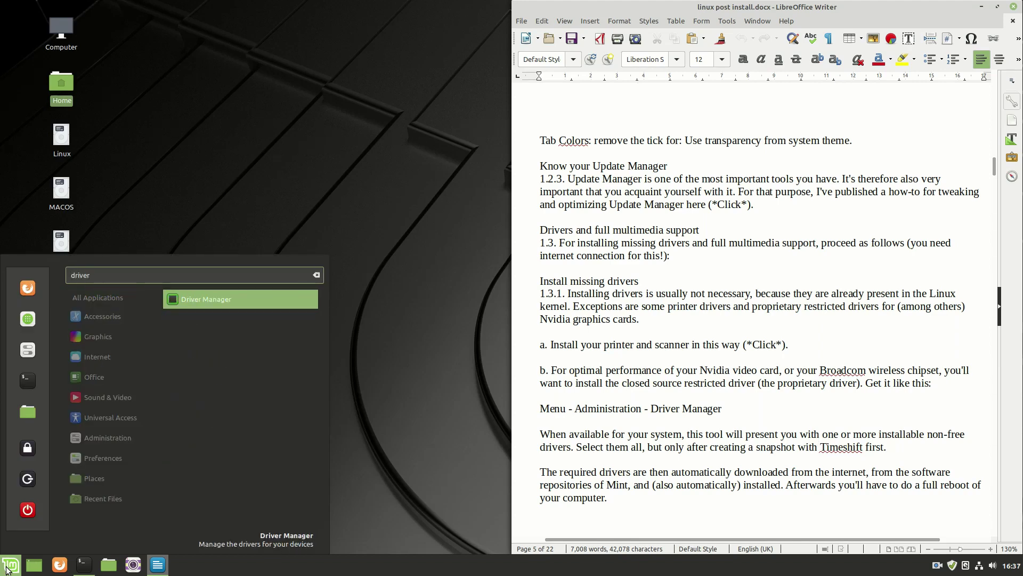
key("Return")
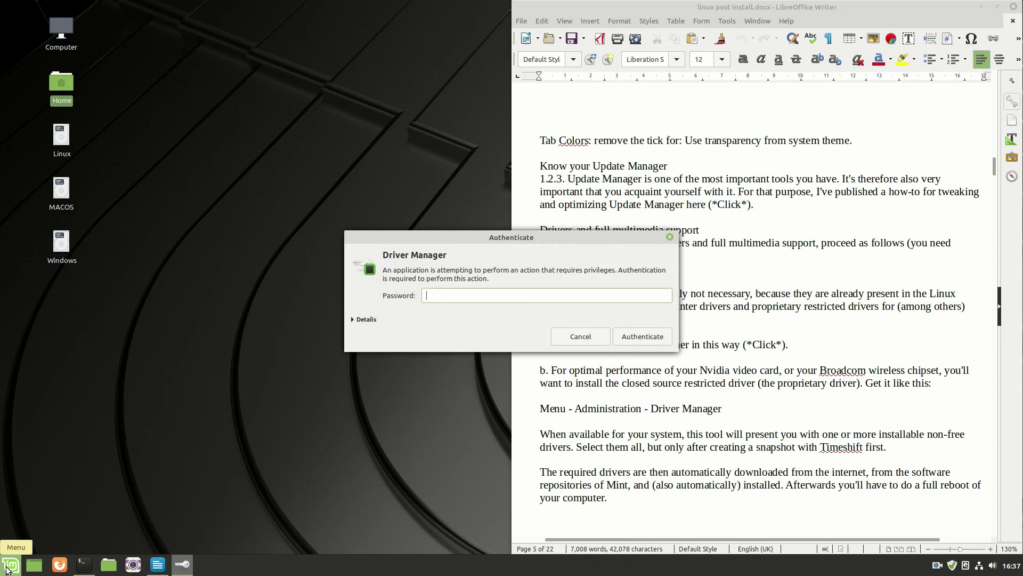
type("••••••••••")
key("Return")
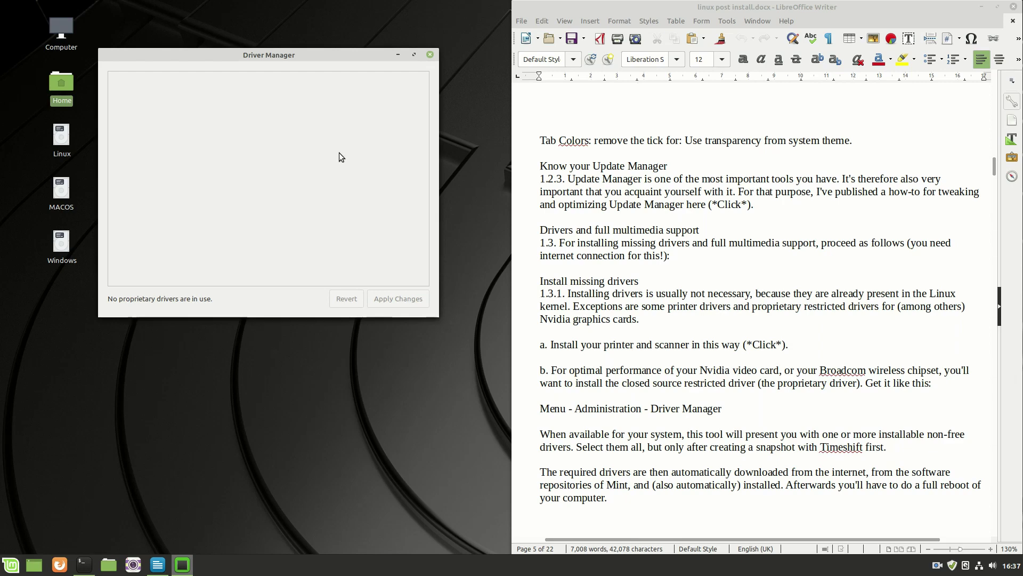
key("alt+Tab")
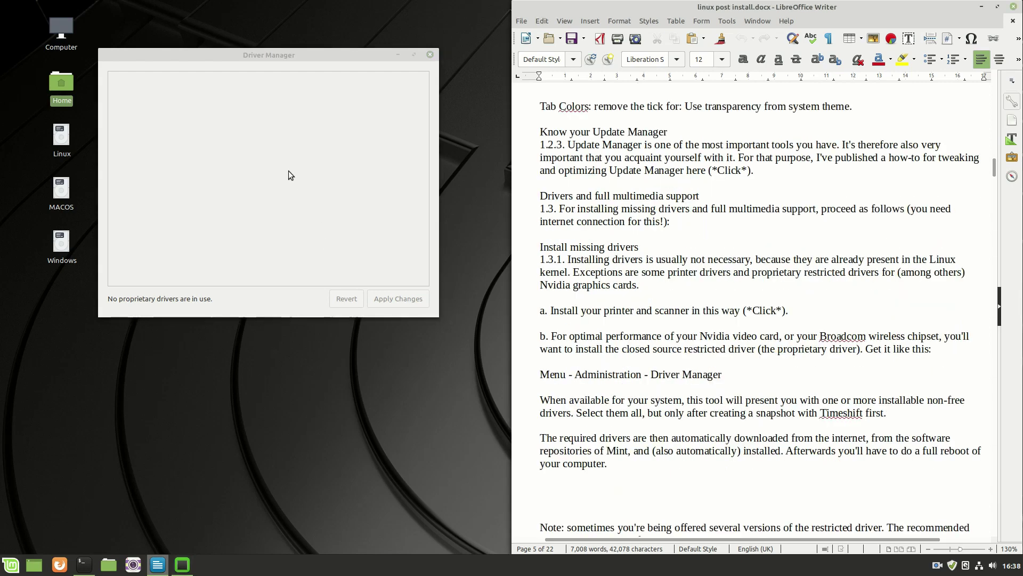
Step: Close Driver Manager and scroll the guide to its third-party software note
left_click(431, 57)
scroll(628, 254, "down", 8)
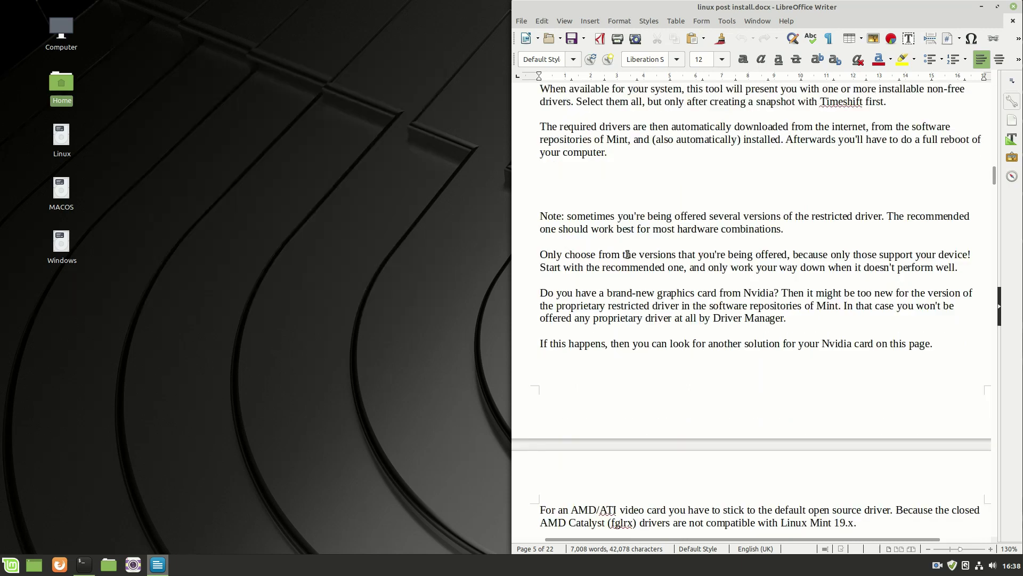
scroll(640, 262, "down", 2)
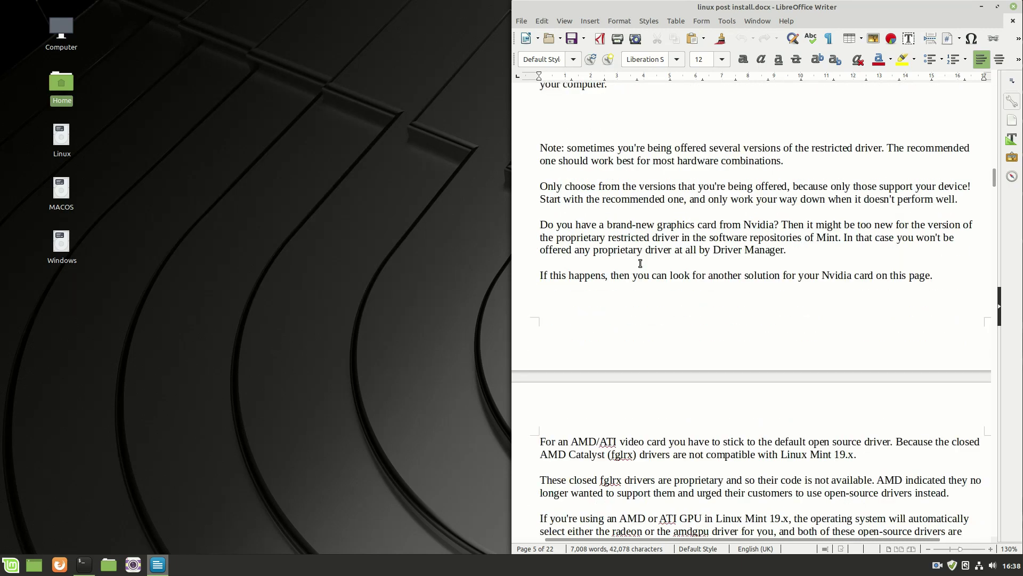
scroll(640, 263, "down", 10)
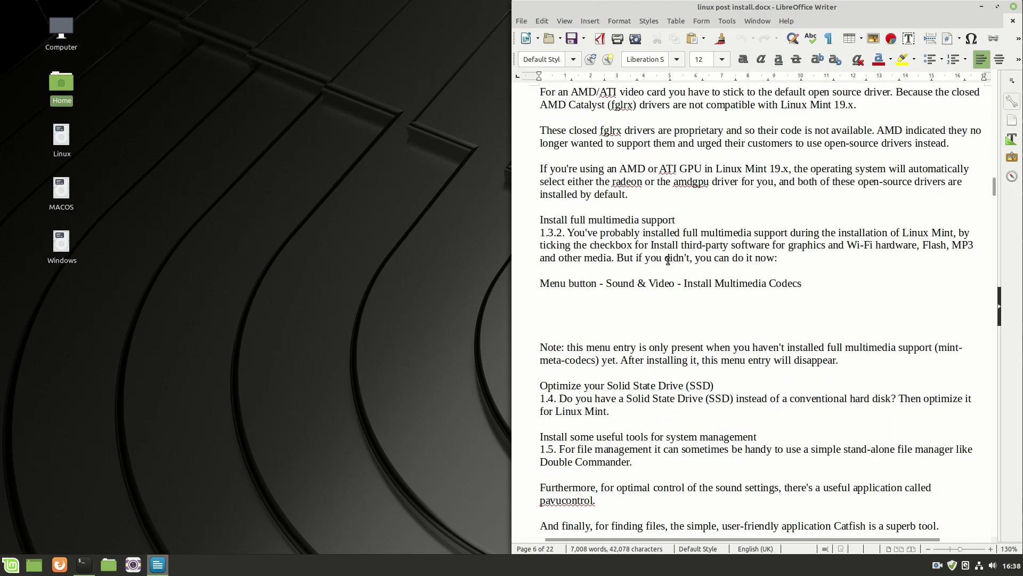
left_click_drag(652, 244, 839, 243)
left_click(660, 291)
Step: Glance at the Sound & Video menu, then scroll the guide on to section 1.5
left_click(13, 566)
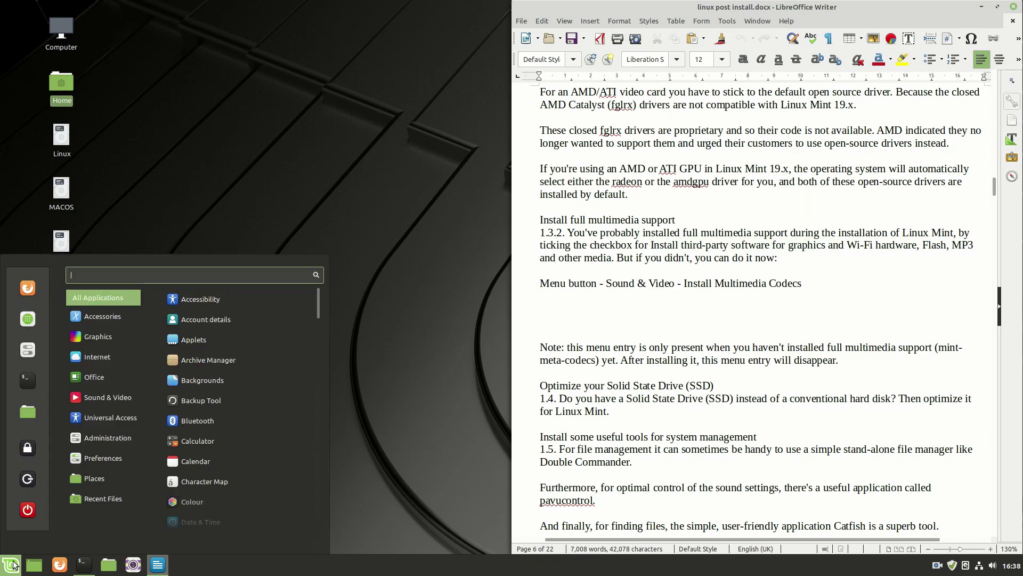
mouse_move(84, 402)
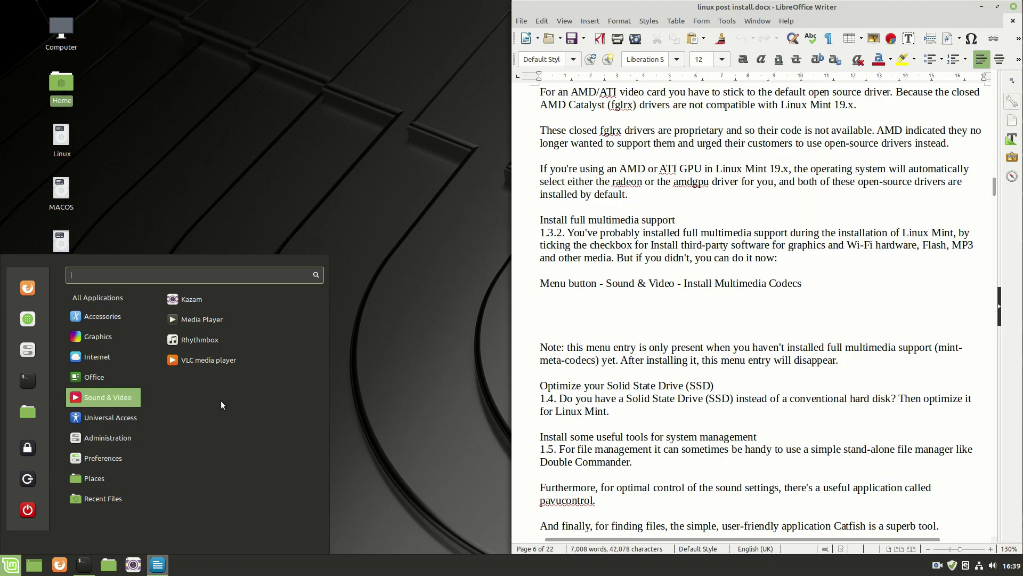
scroll(699, 295, "down", 1)
left_click(698, 296)
scroll(698, 295, "down", 2)
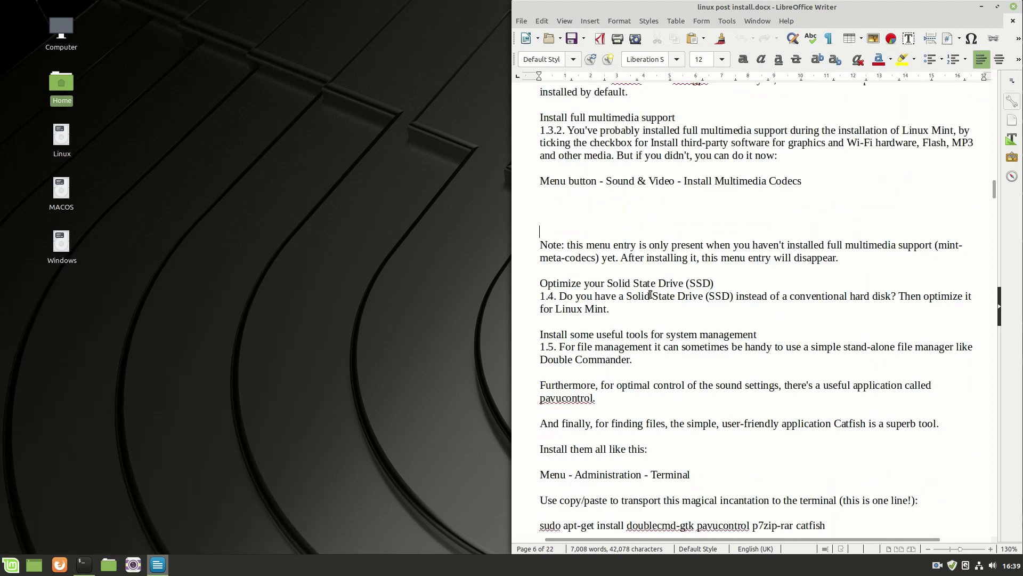
scroll(698, 292, "down", 2)
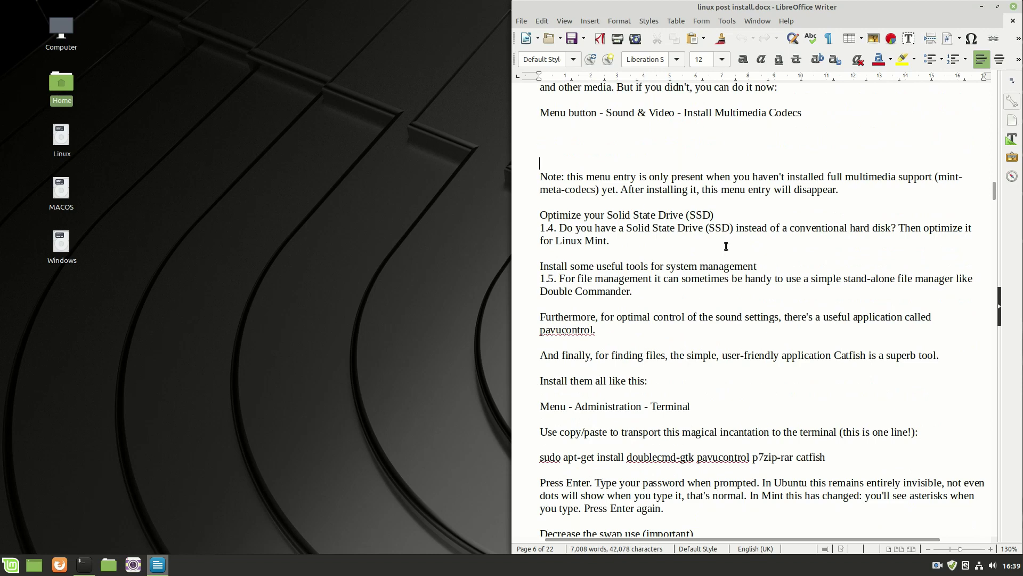
scroll(726, 246, "down", 4)
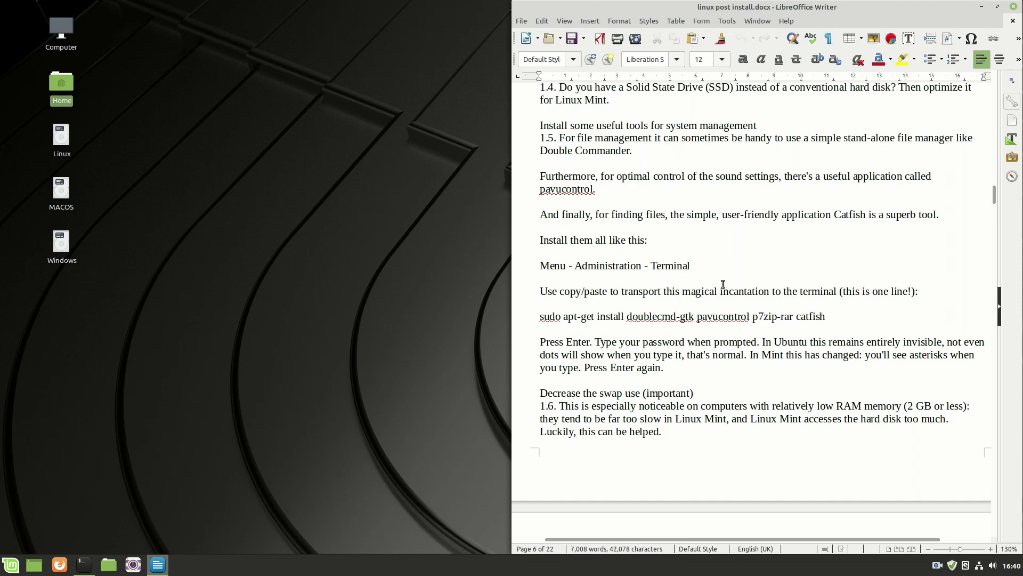
Step: Run the apt-get install line for doublecmd-gtk, pavucontrol, p7zip-rar and catfish, confirming with y
left_click(83, 565)
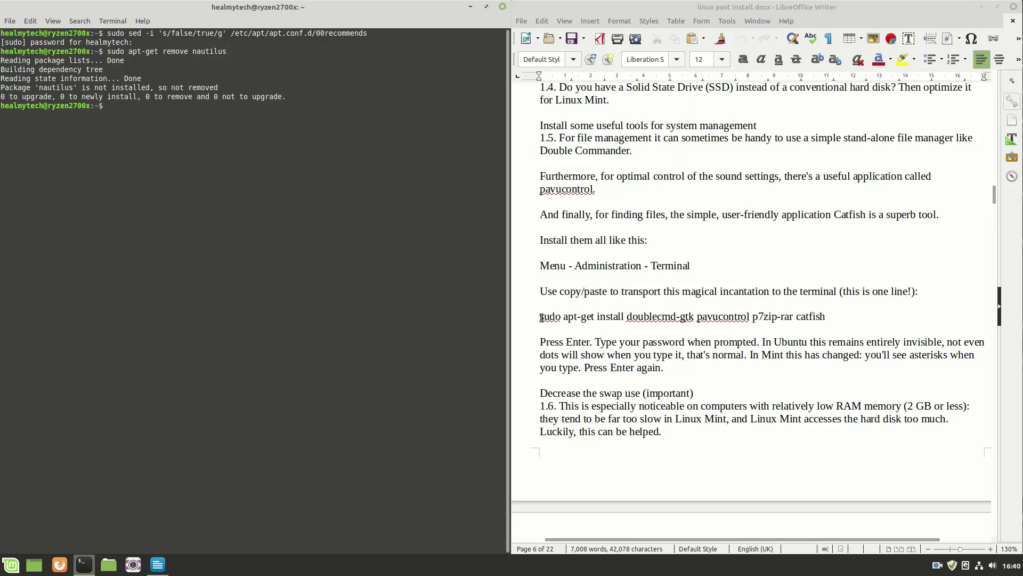
left_click_drag(540, 316, 826, 317)
key("ctrl+c")
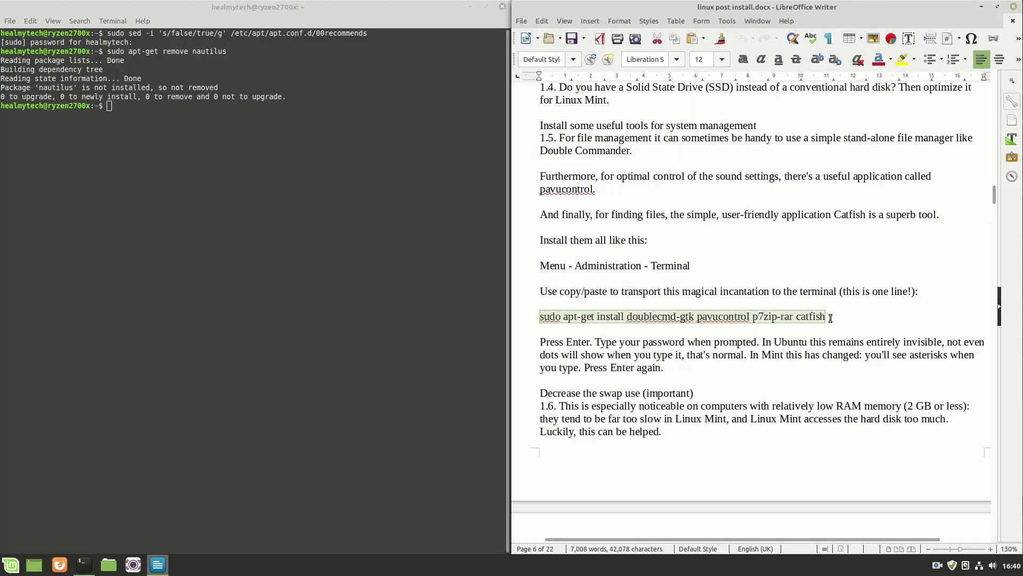
right_click(132, 112)
left_click(177, 180)
key("Return")
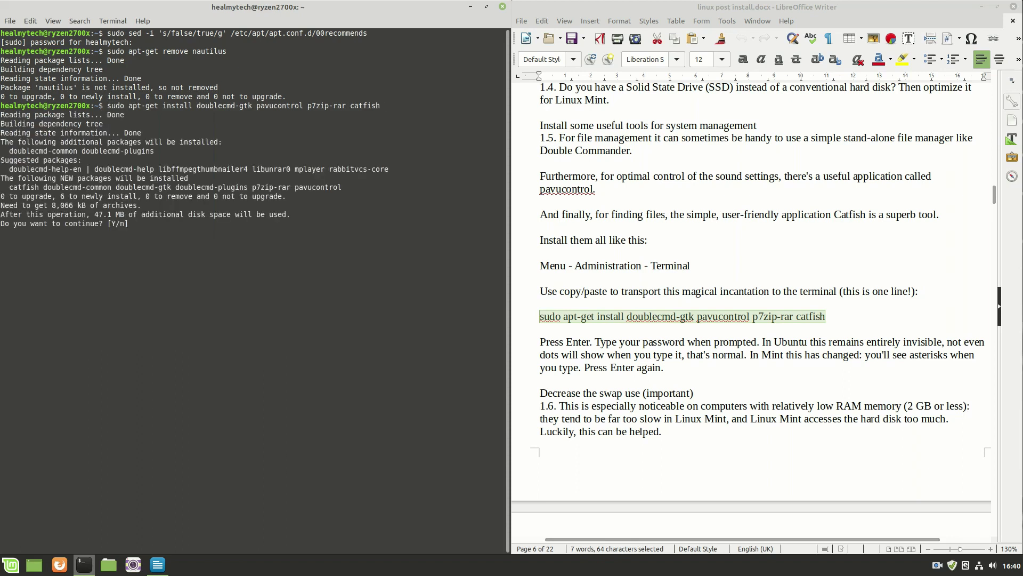
type("y")
key("Return")
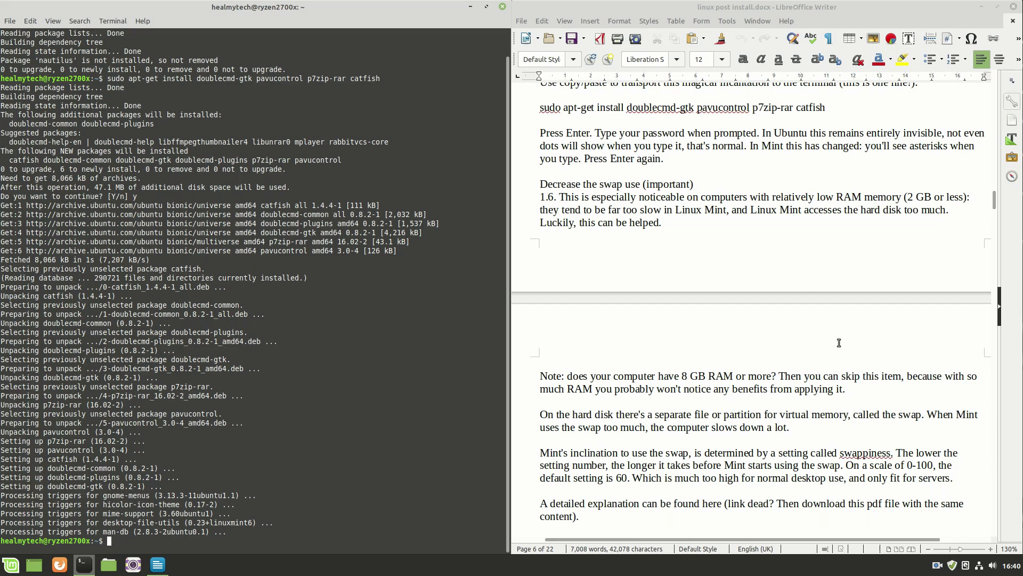
Step: Copy sudo ufw enable from the guide and run it in Terminal to turn the firewall on
left_click(722, 346)
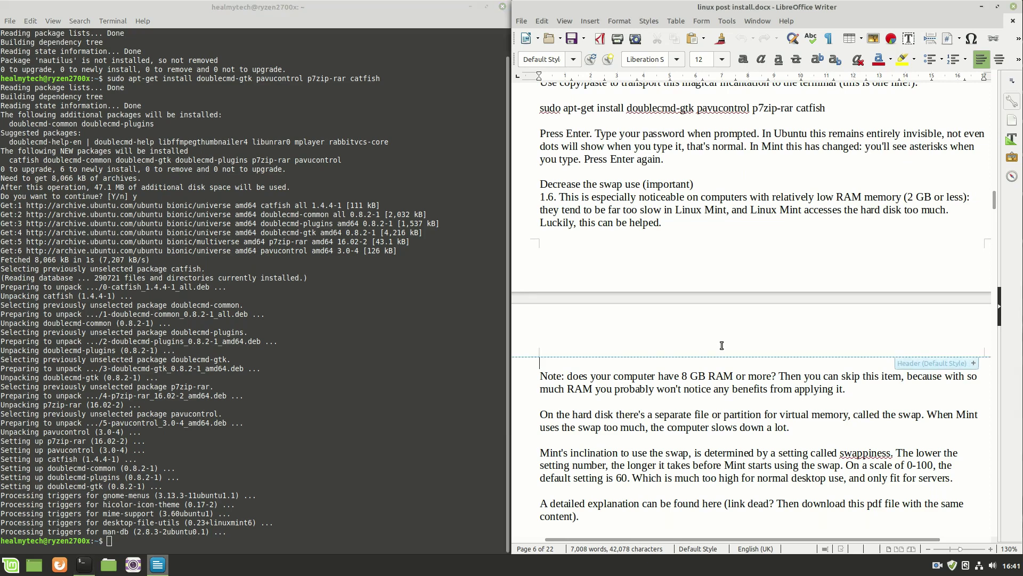
scroll(722, 345, "down", 6)
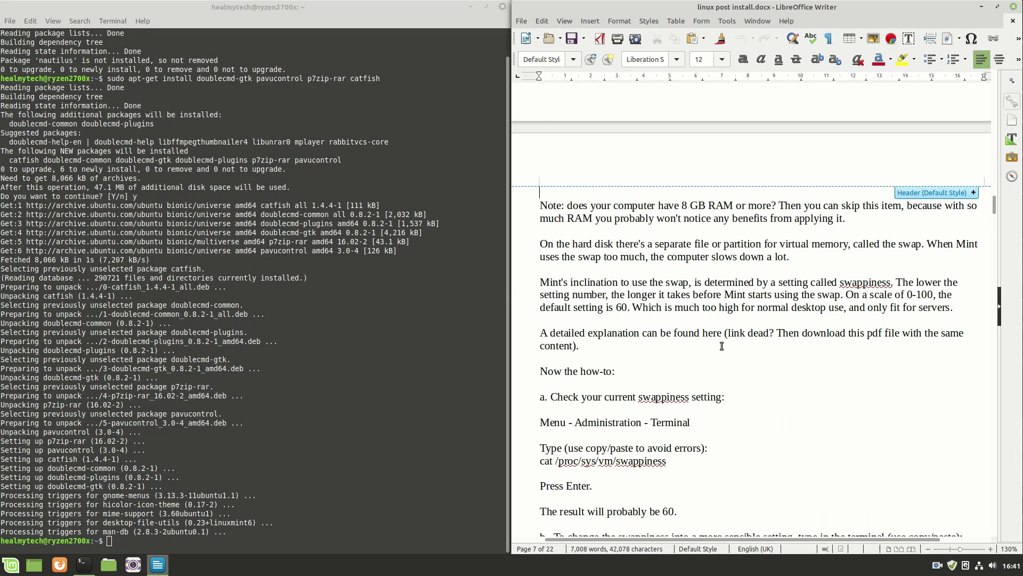
scroll(706, 288, "up", 3)
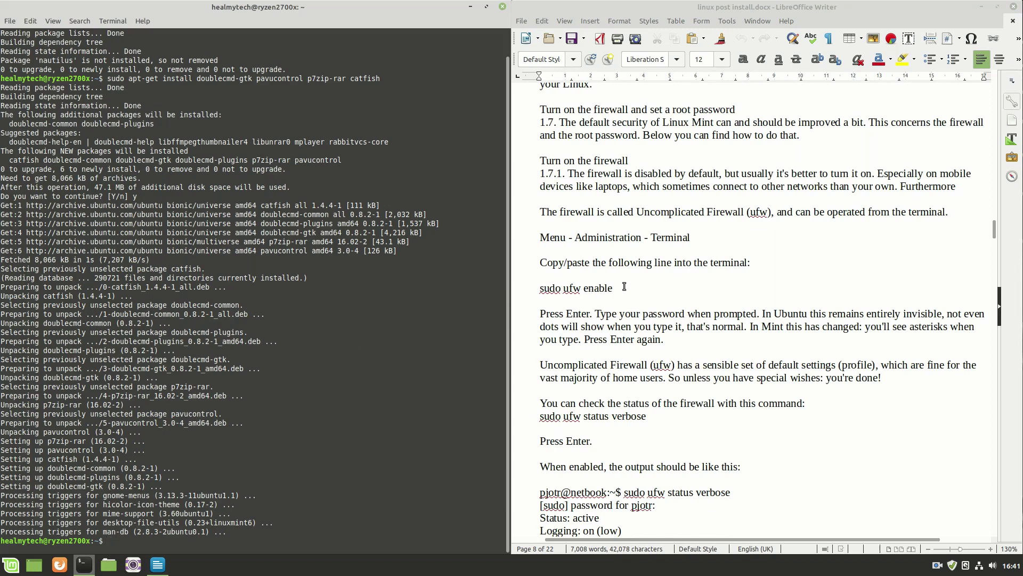
left_click_drag(622, 288, 539, 288)
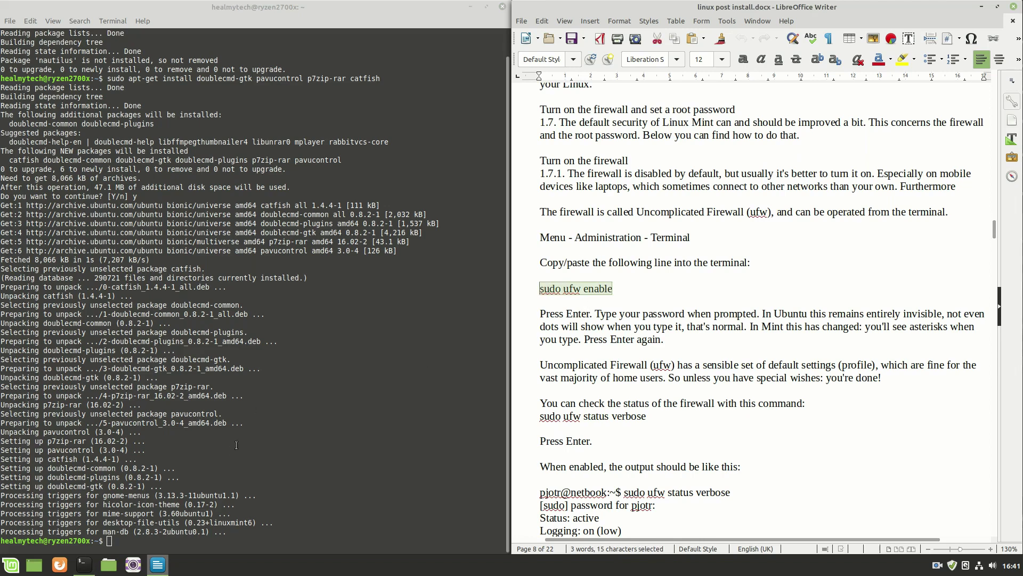
right_click(148, 540)
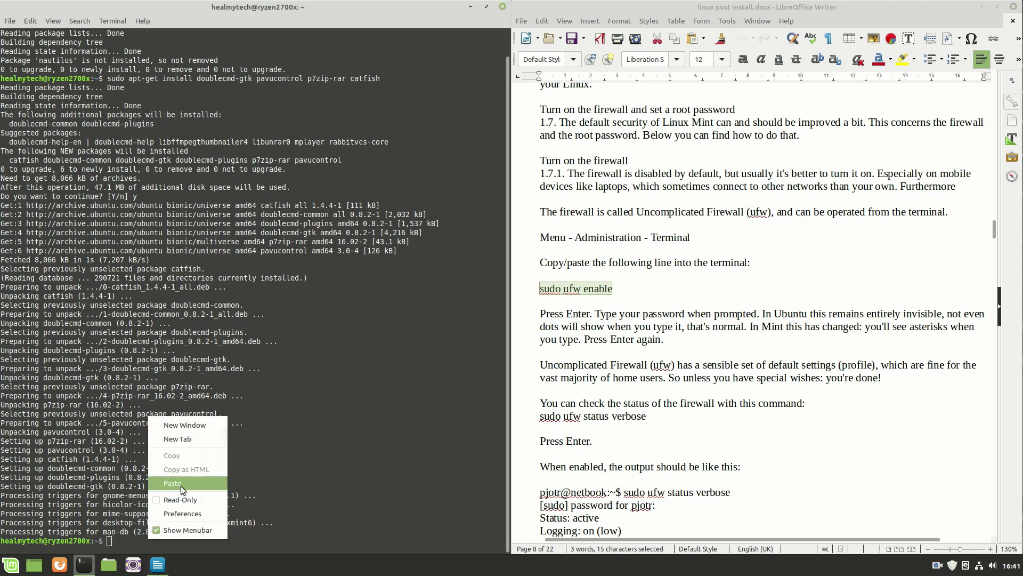
left_click(181, 484)
key("Return")
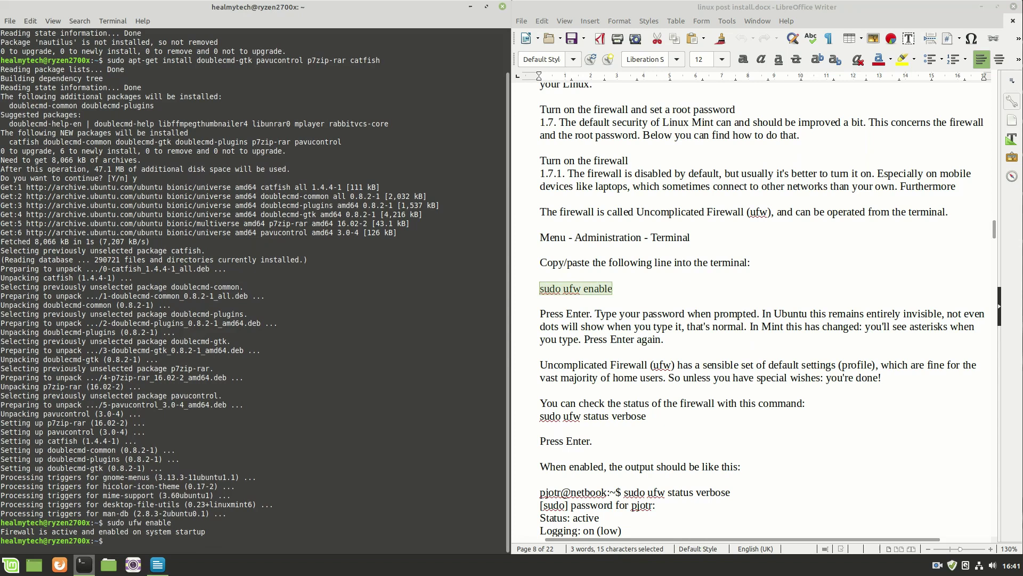
left_click_drag(35, 531, 184, 531)
left_click(184, 531)
Step: Run sudo ufw status verbose to check the firewall status
scroll(687, 380, "down", 1)
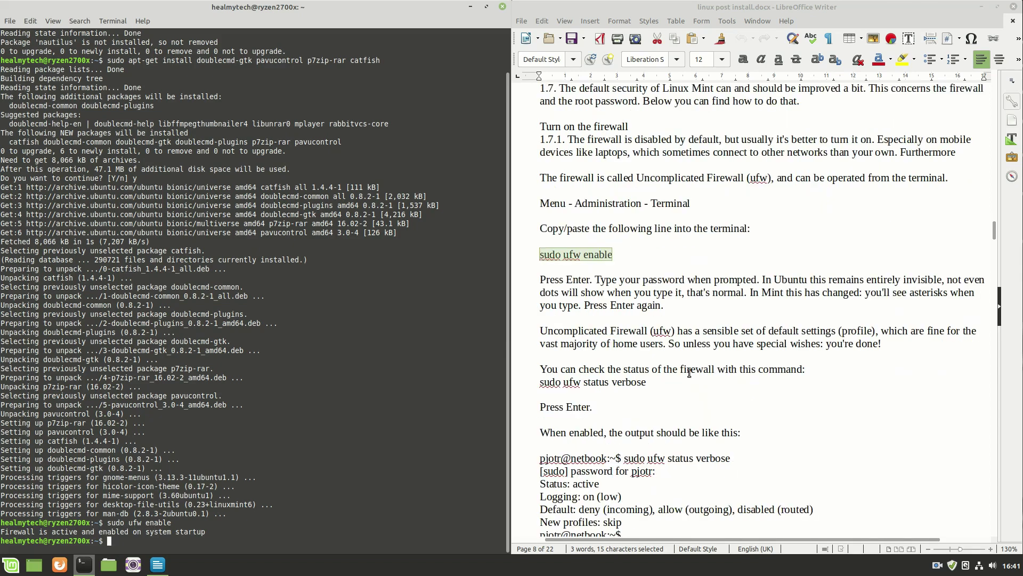
scroll(689, 373, "down", 3)
triple_click(660, 287)
key("ctrl+c")
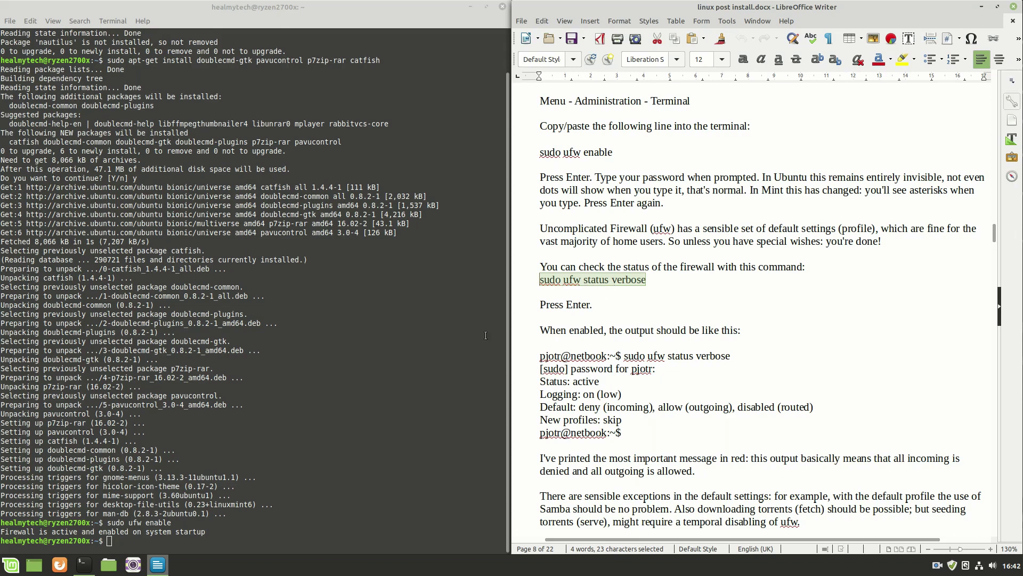
right_click(109, 540)
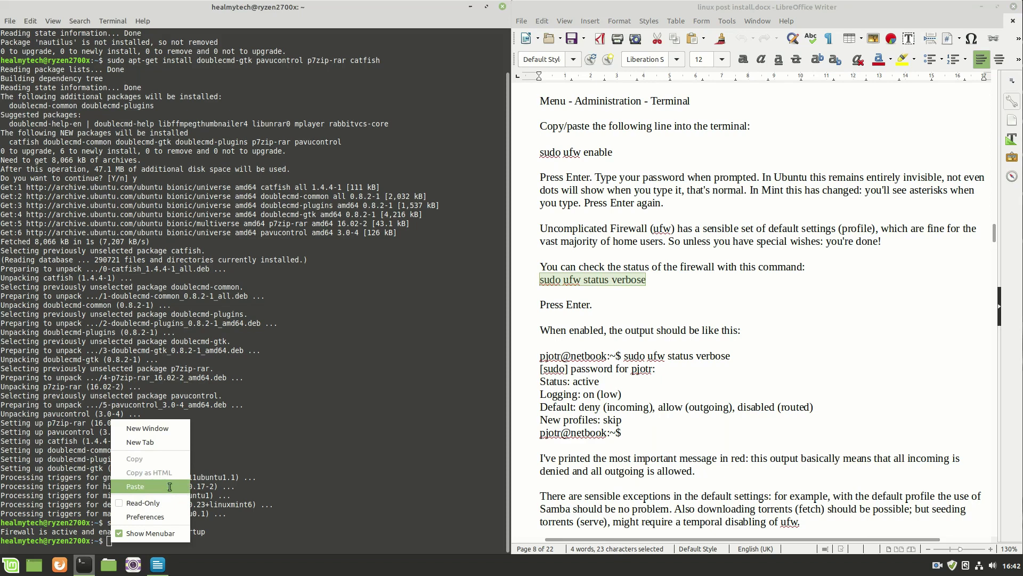
left_click(136, 486)
key("Return")
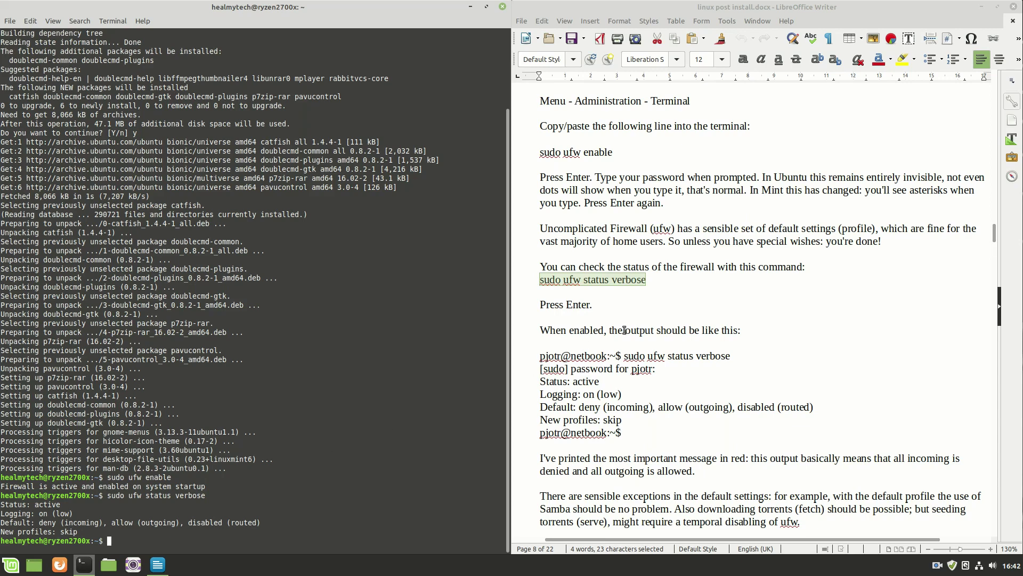
Step: Disable the firewall, re-enable it from history, then list the rules with sudo ufw show raw
scroll(625, 330, "down", 5)
left_click_drag(617, 210, 538, 211)
key("ctrl+c")
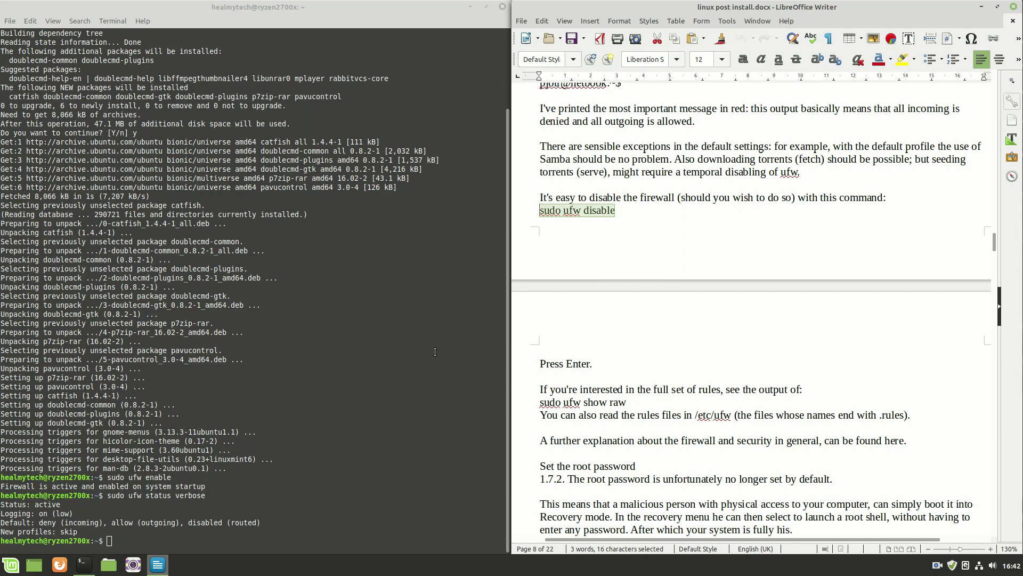
right_click(123, 538)
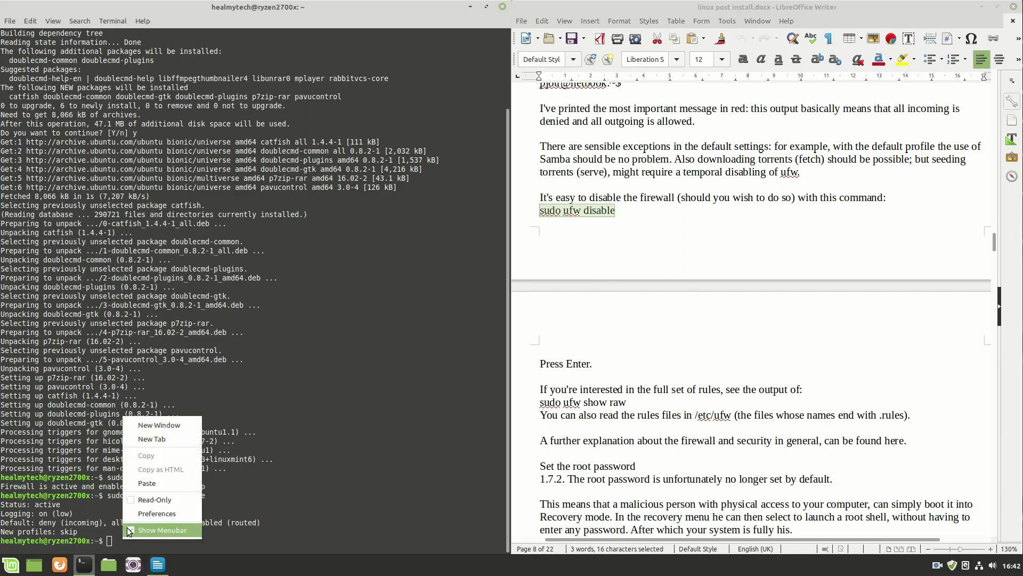
left_click(146, 483)
key("Return")
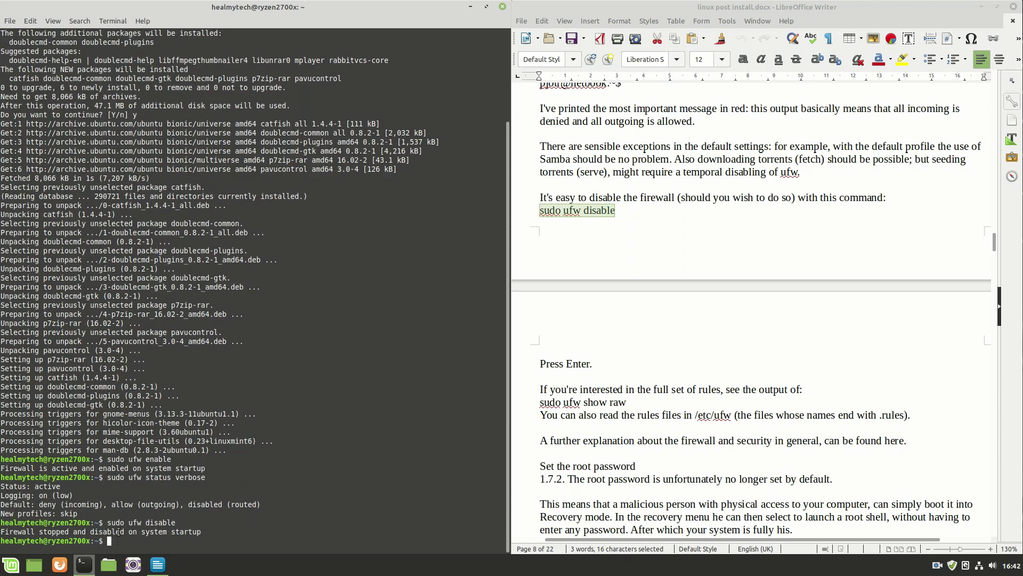
key("Up")
key("Up")
key("Up")
key("Return")
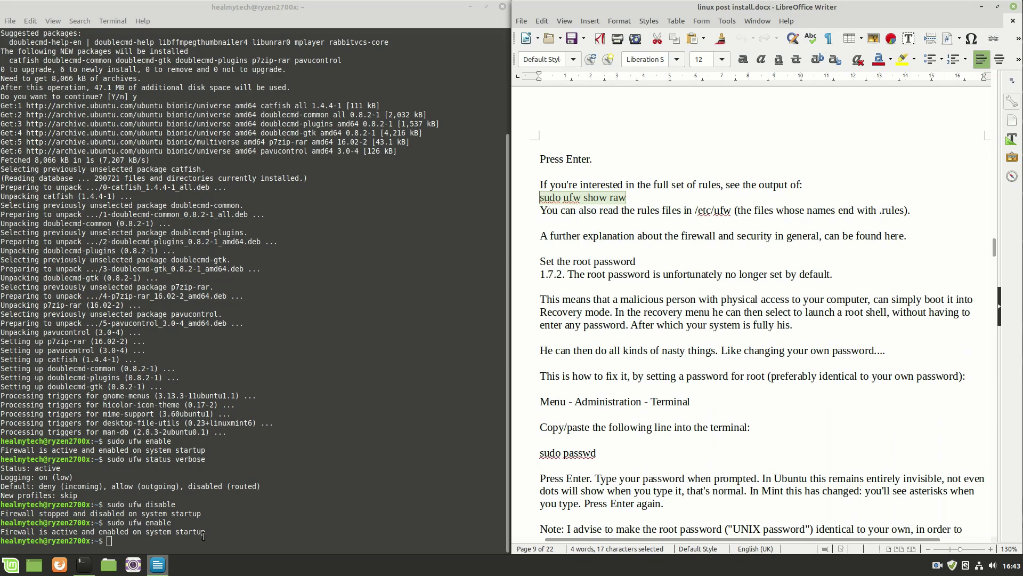
right_click(126, 540)
left_click(141, 486)
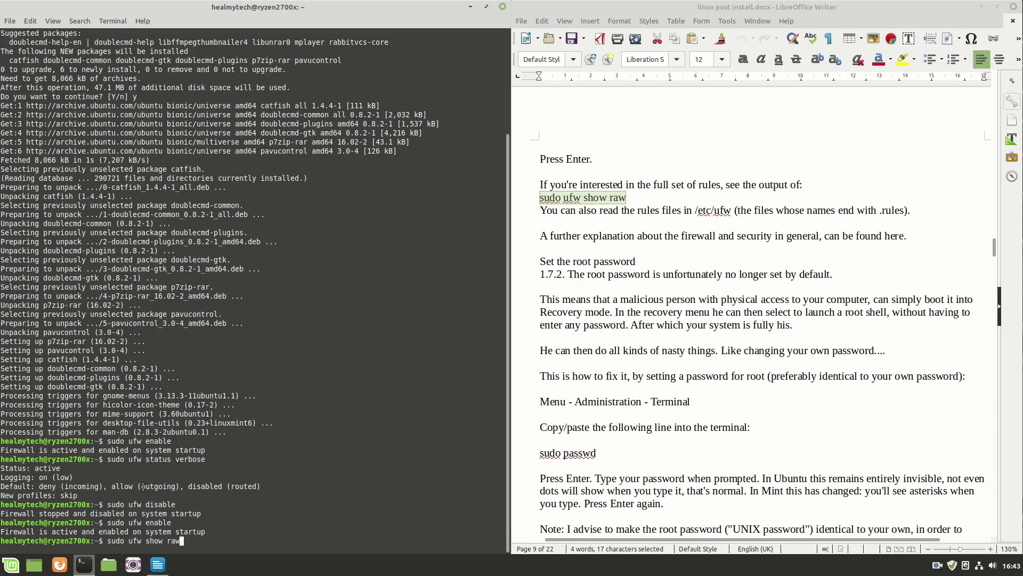
key("Return")
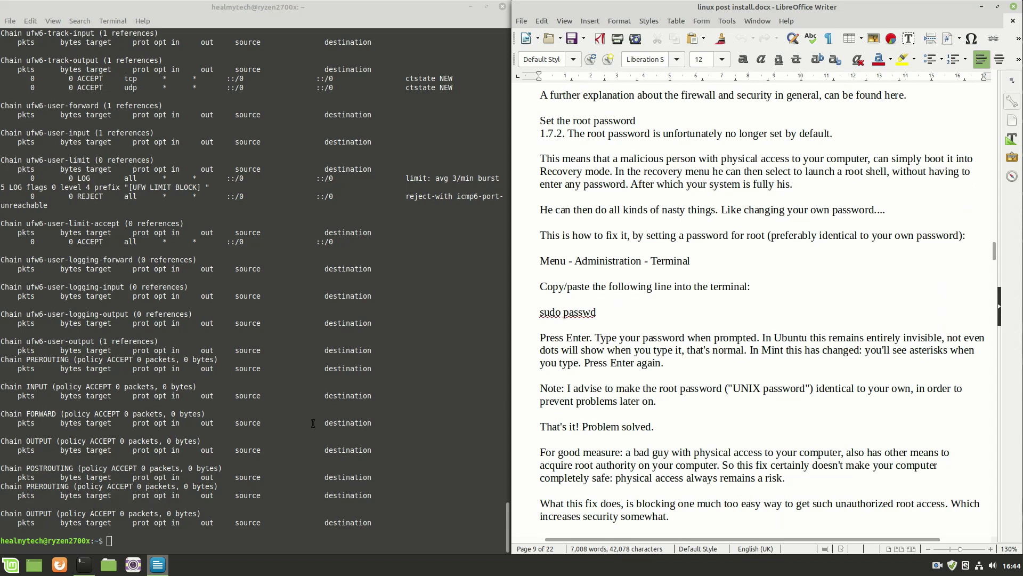
Step: Run sudo passwd copied from the guide and enter the new root password twice
left_click(212, 517)
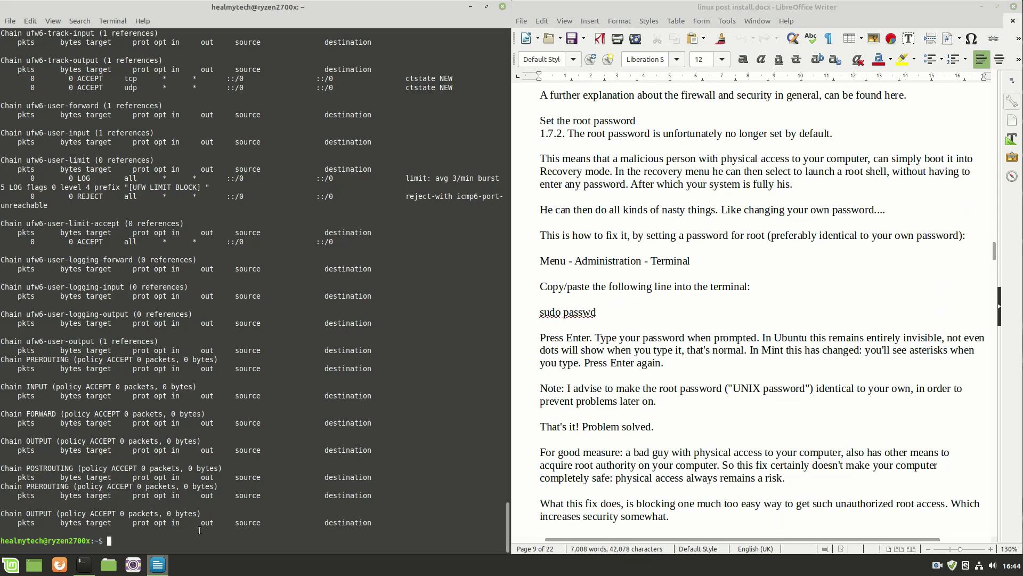
left_click(584, 397)
scroll(580, 319, "down", 3)
left_click_drag(599, 213, 534, 213)
key("ctrl+c")
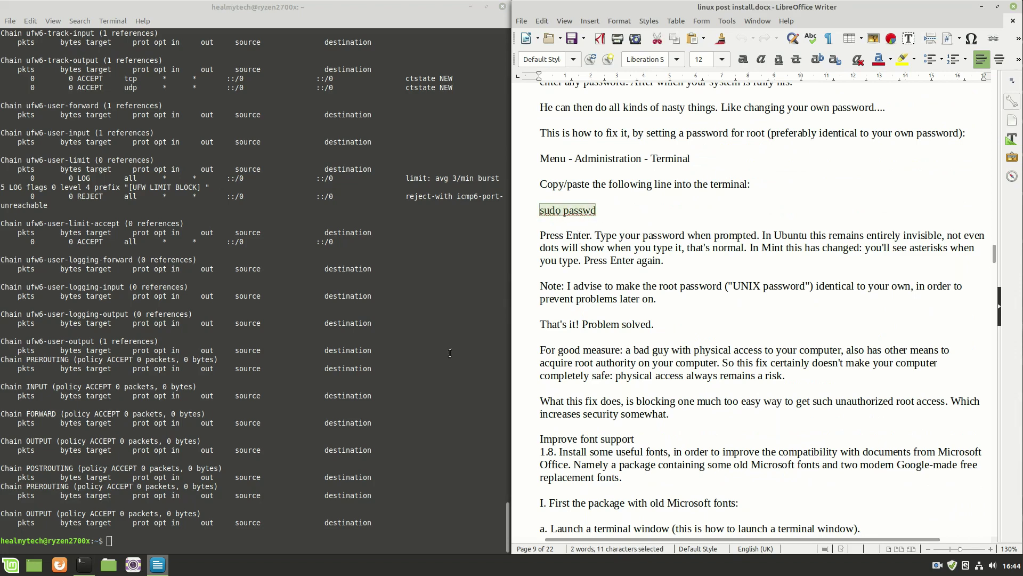
right_click(129, 543)
left_click(154, 488)
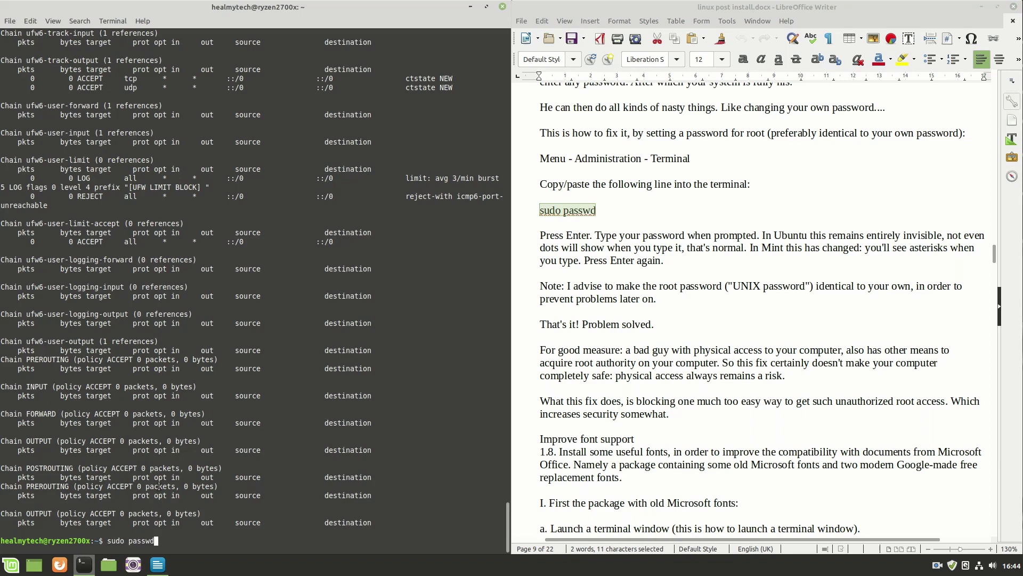
key("Return")
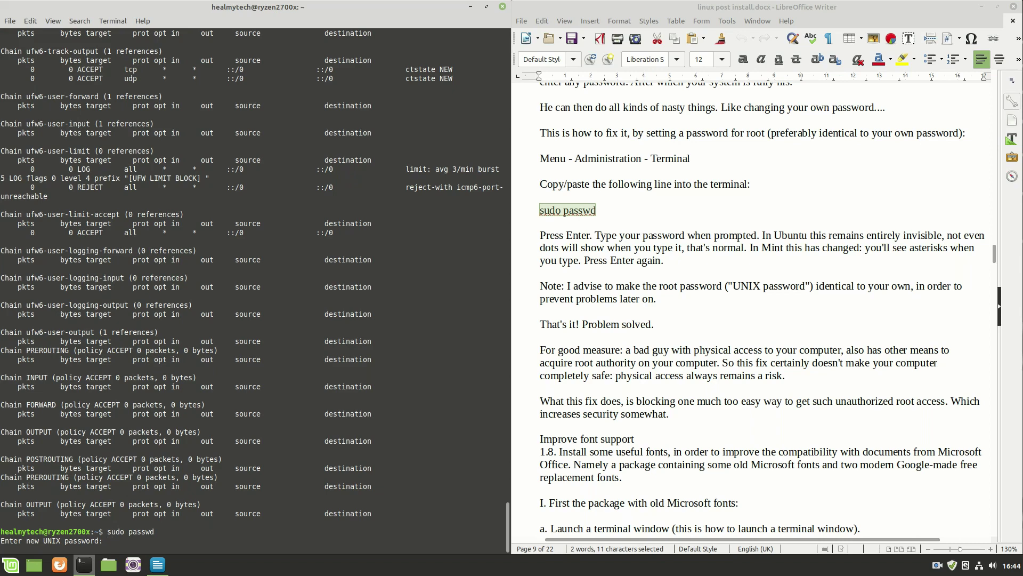
key("Return")
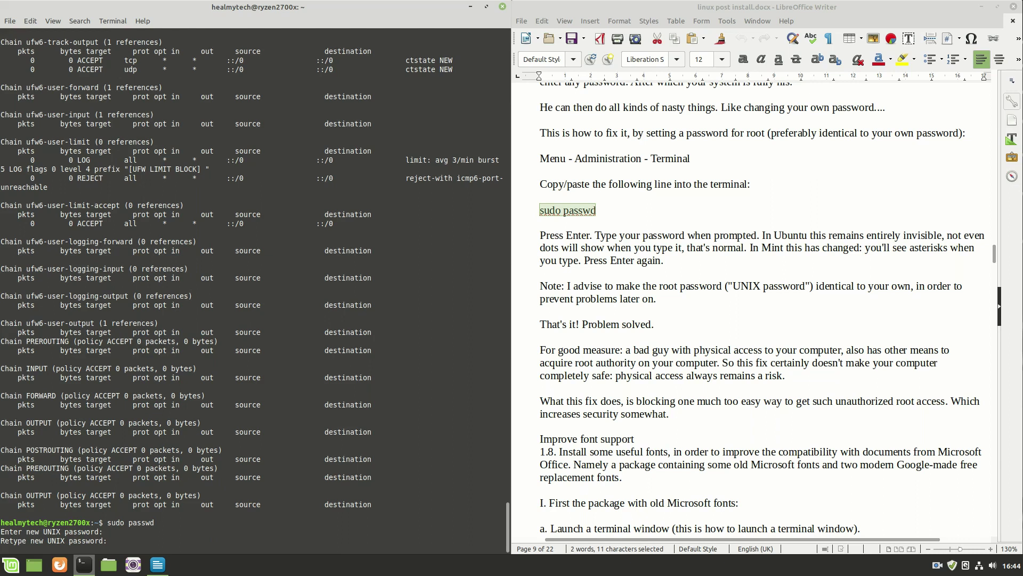
key("Return")
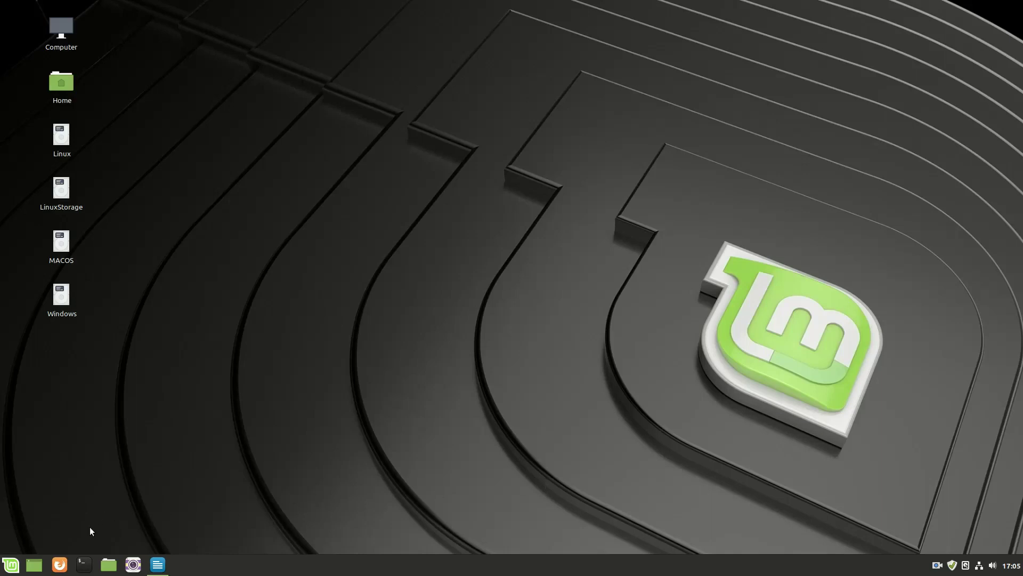
Step: Search Firefox for 'google chrome download'
left_click(60, 566)
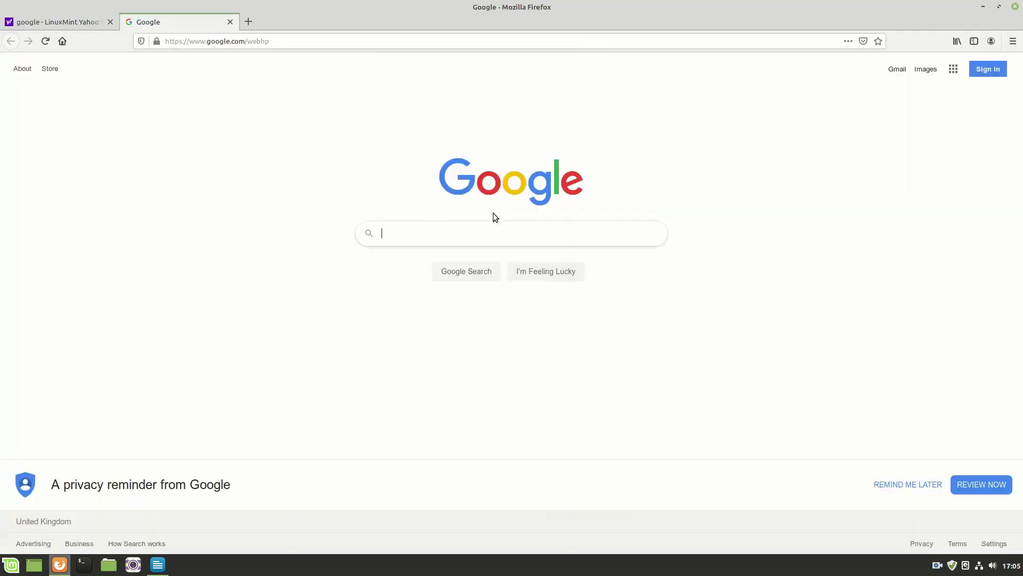
type("google ")
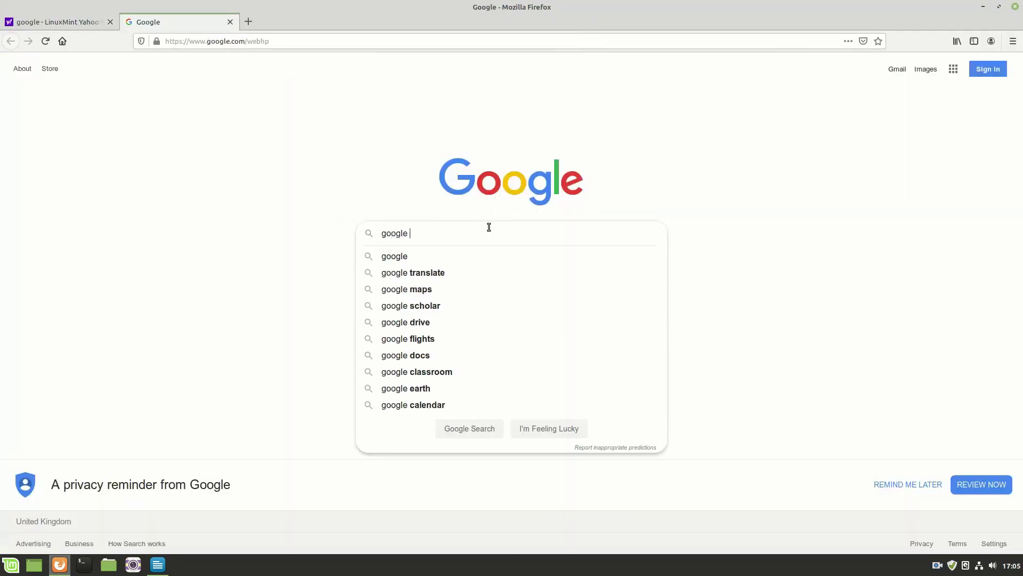
type("chrom")
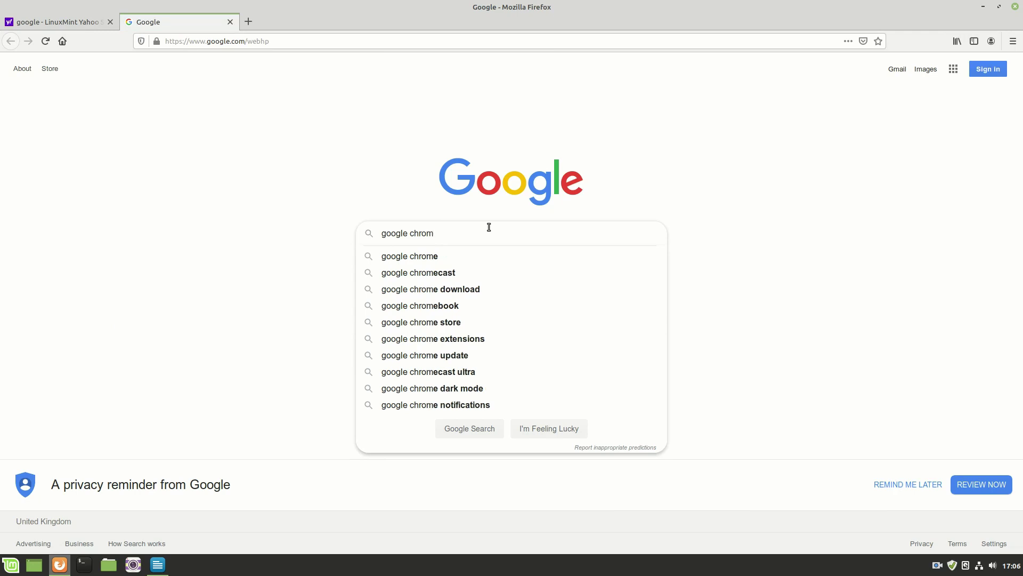
key("Down")
key("Down")
key("Return")
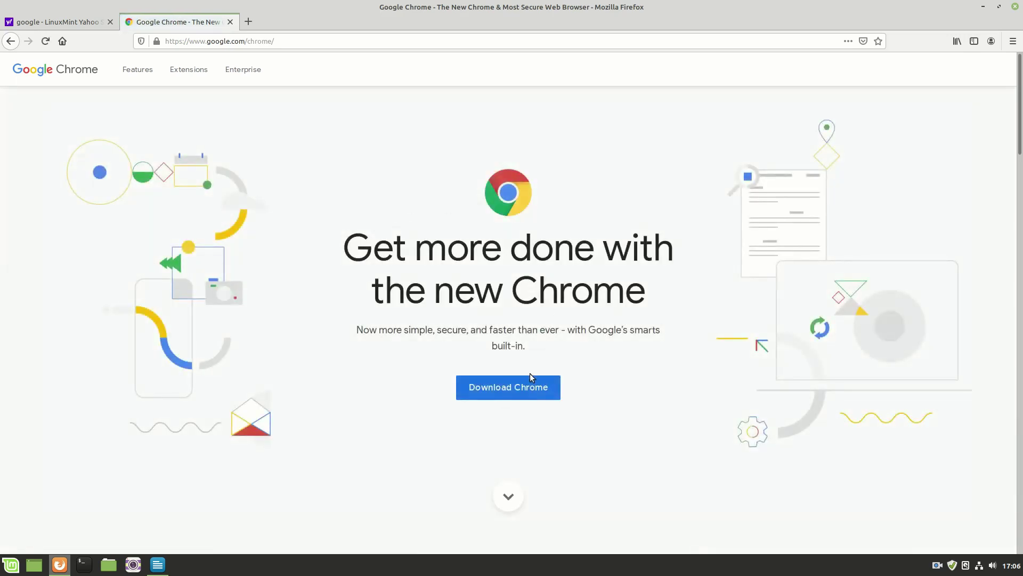
Step: Download Chrome's 64-bit .deb package and open it with GDebi Package Installer
left_click(526, 386)
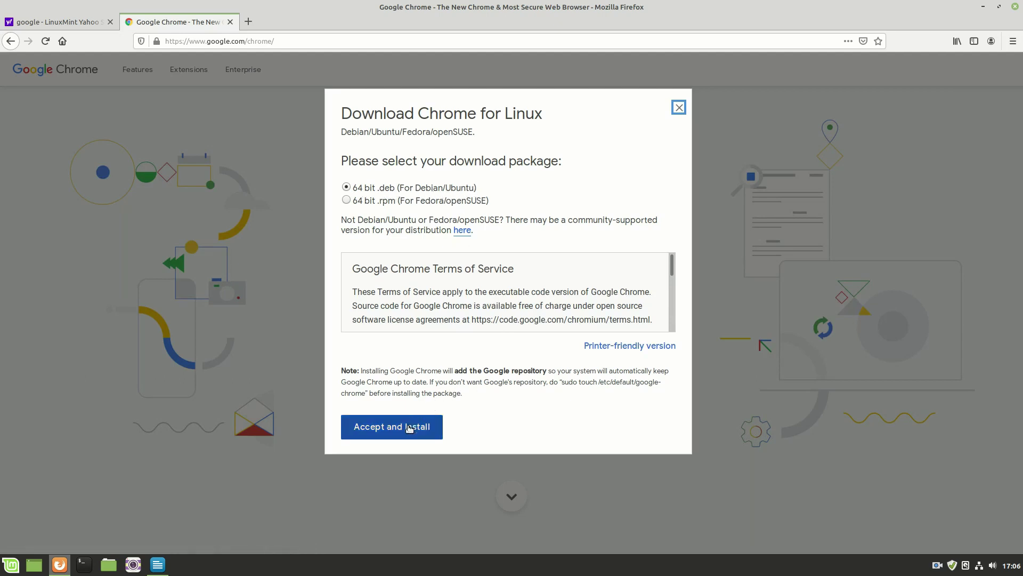
left_click(413, 432)
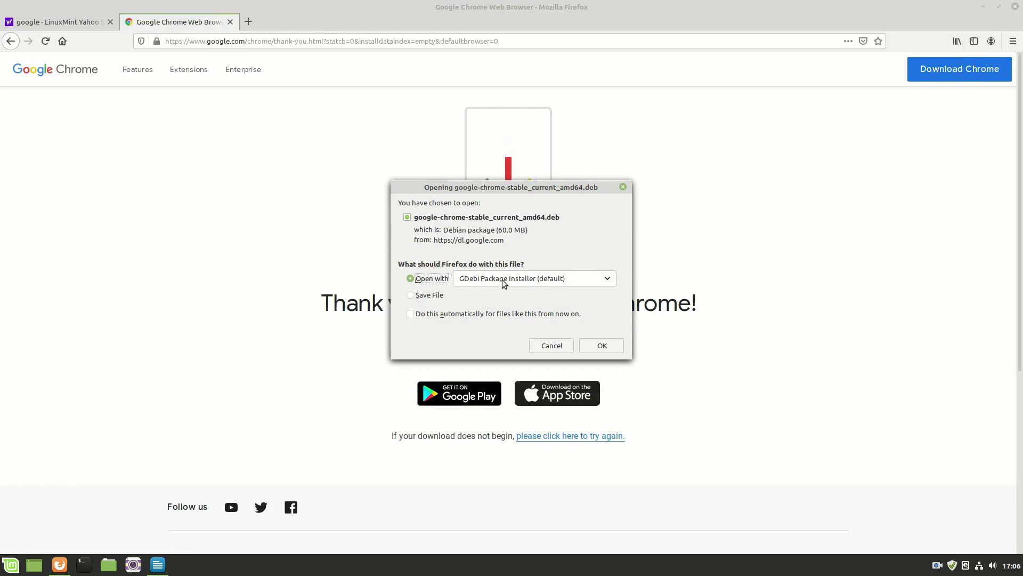
left_click(601, 346)
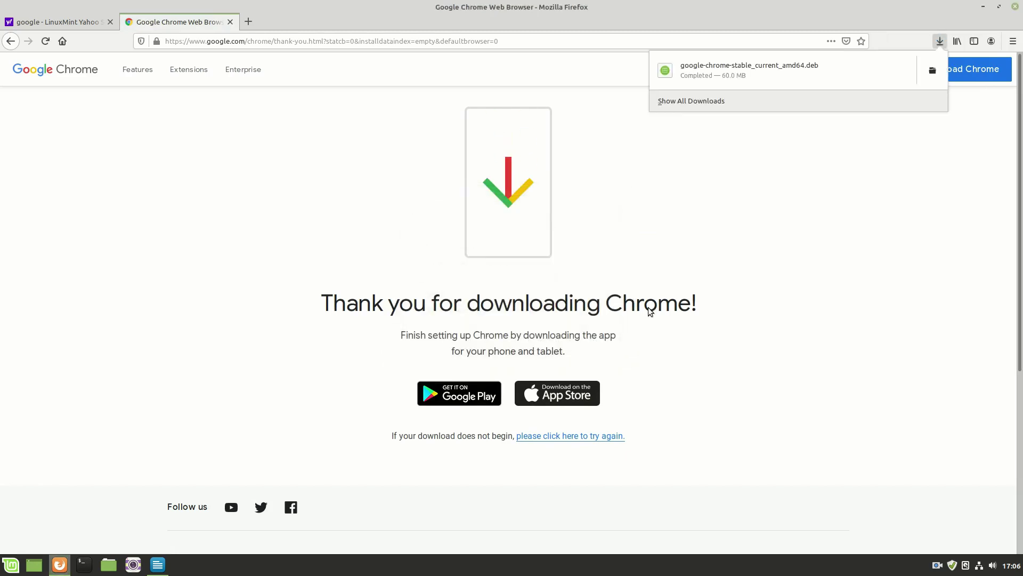
Step: Minimize Firefox and bring up the GDebi installer window for Chrome
left_click(984, 8)
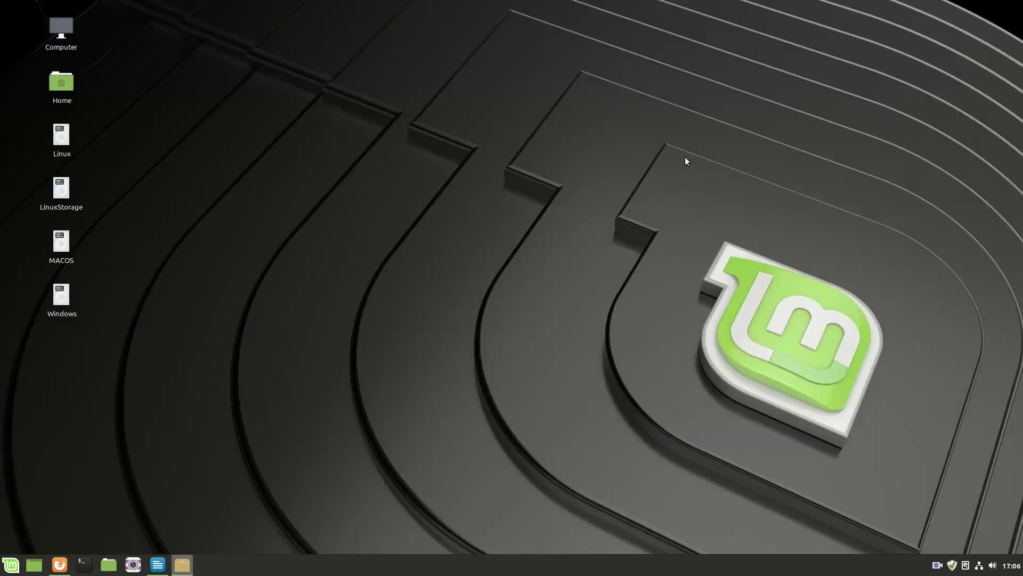
left_click(183, 566)
left_click(182, 566)
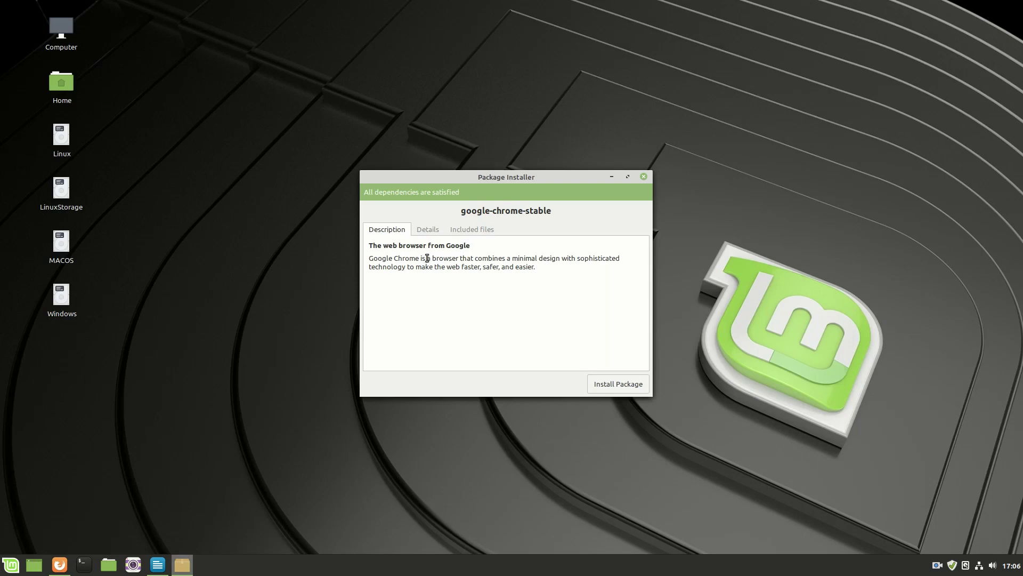
Step: Check the package details, then install google-chrome-stable, authenticating with the password
left_click(429, 232)
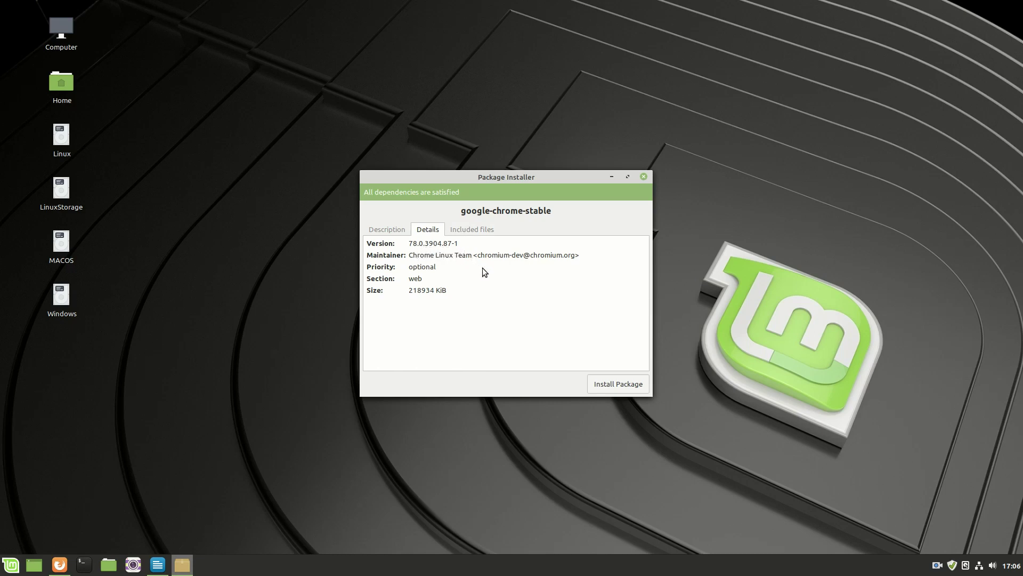
left_click(393, 229)
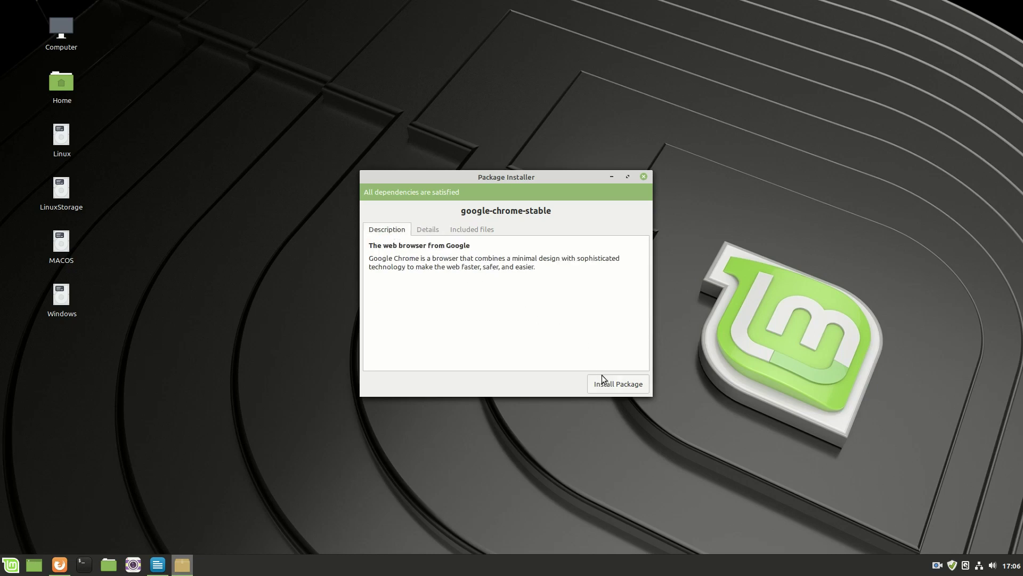
left_click(618, 383)
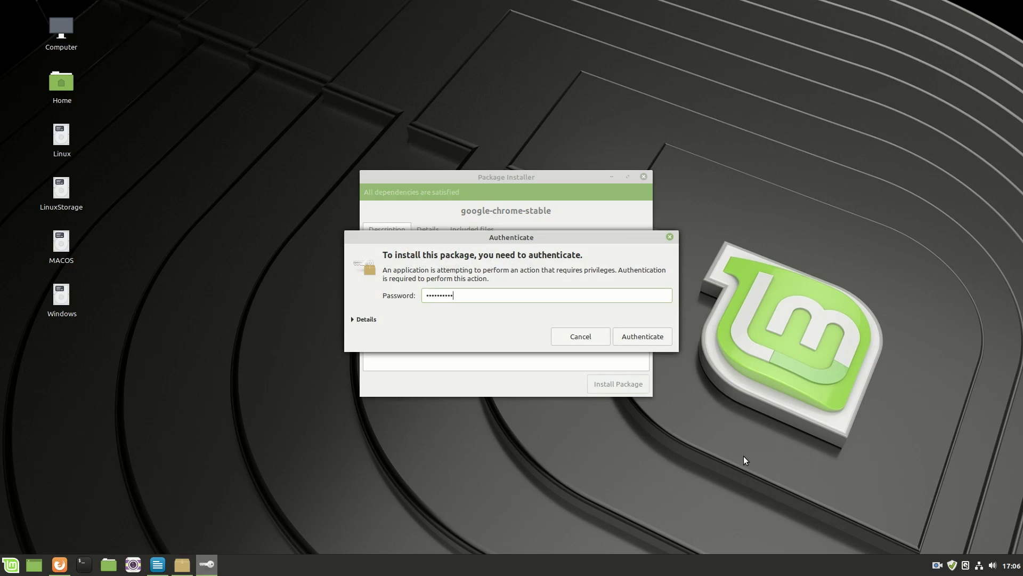
key("Return")
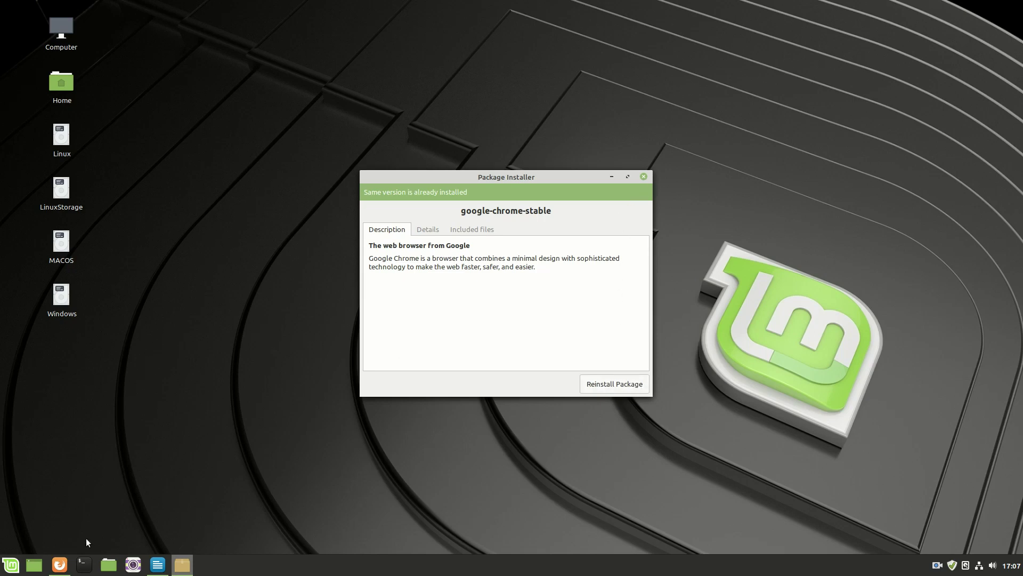
Step: Launch Google Chrome from the Internet section of the applications menu
left_click(11, 566)
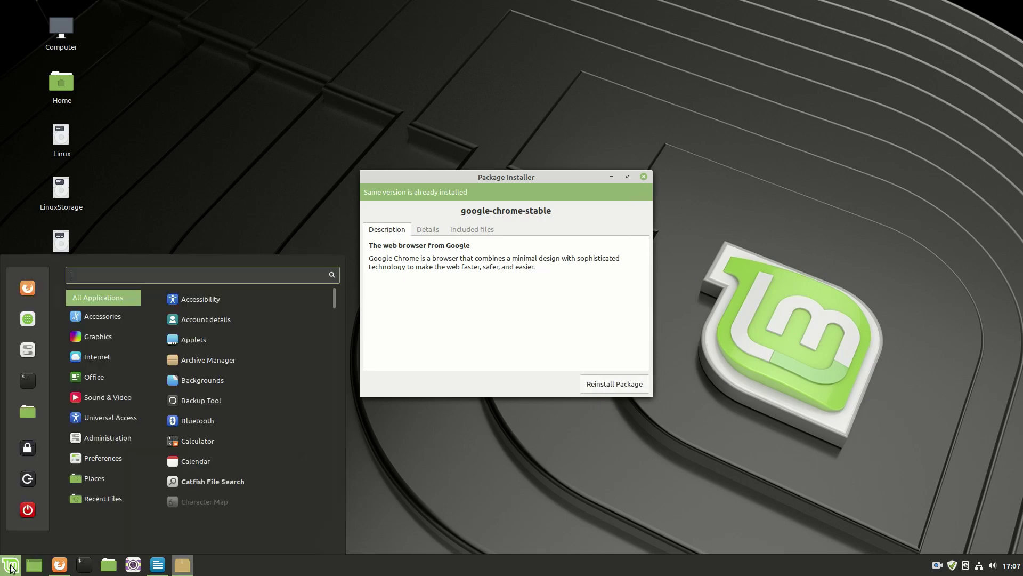
mouse_move(107, 358)
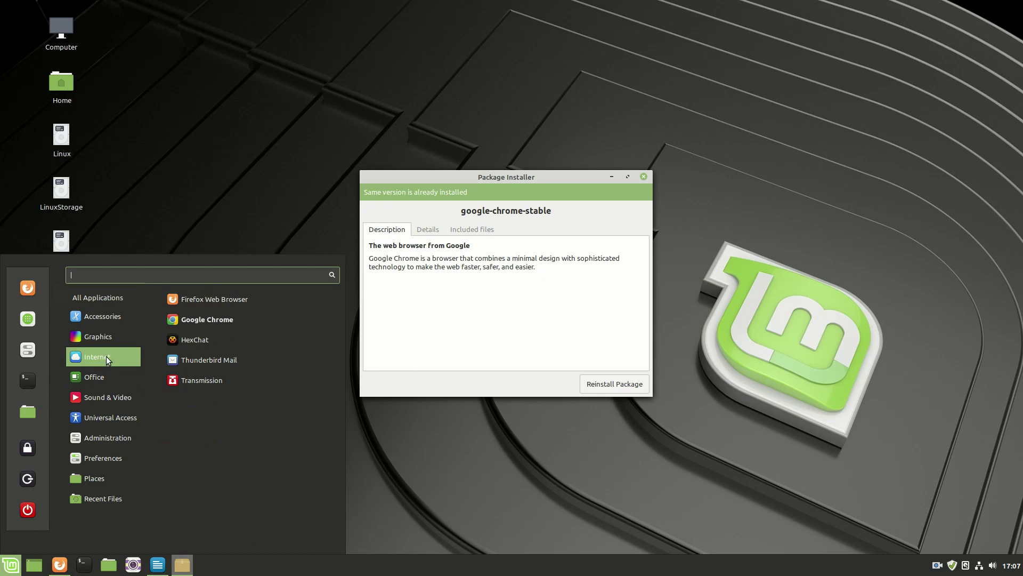
left_click(207, 320)
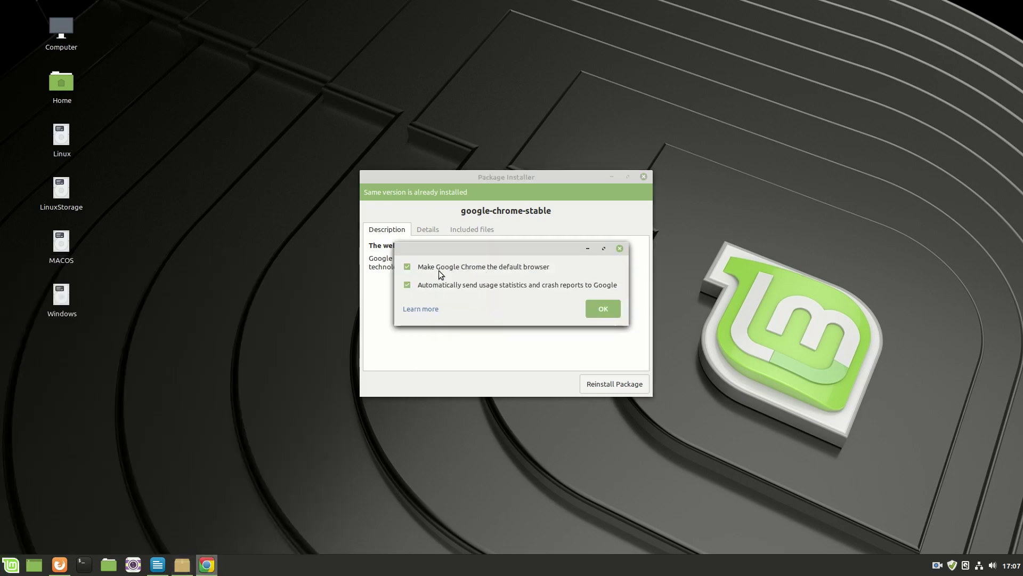
Step: Untick usage statistics and default-browser options, confirm, and maximize the Chrome window
left_click(408, 285)
left_click(411, 269)
left_click(603, 309)
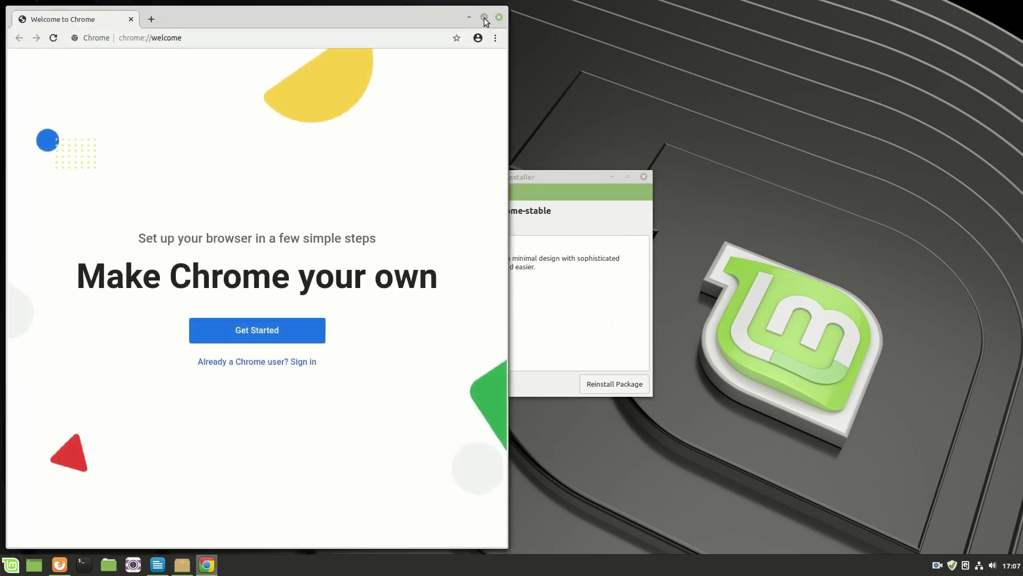
left_click(484, 17)
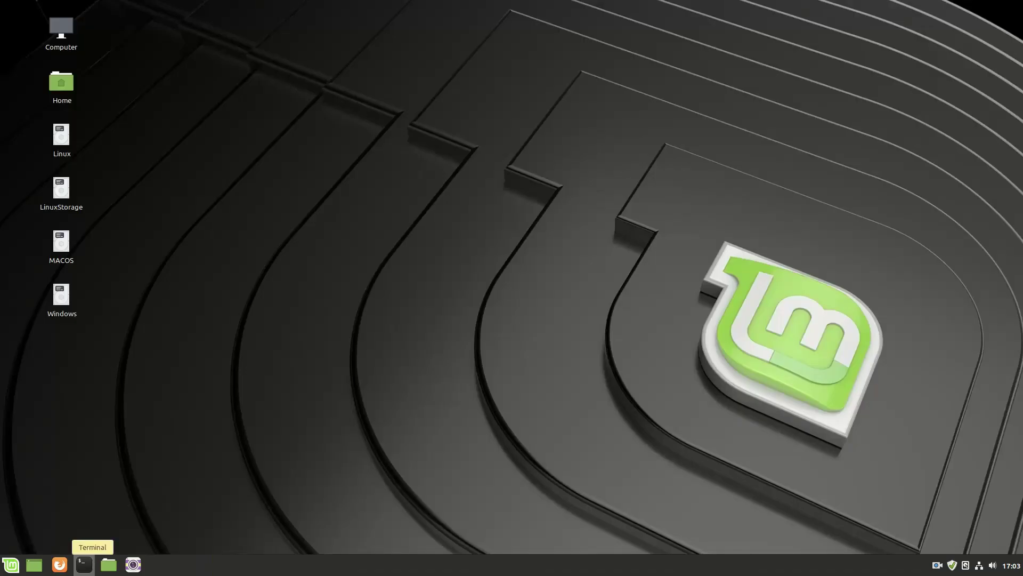
Step: In a maximized Terminal, run 'sudo apt-get update' and enter the account password
left_click(84, 564)
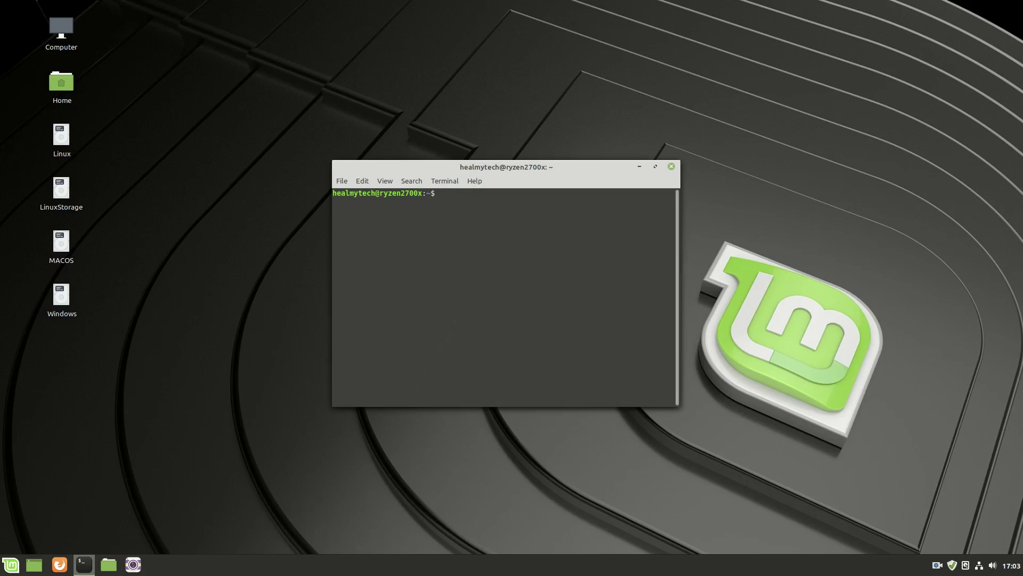
left_click(656, 166)
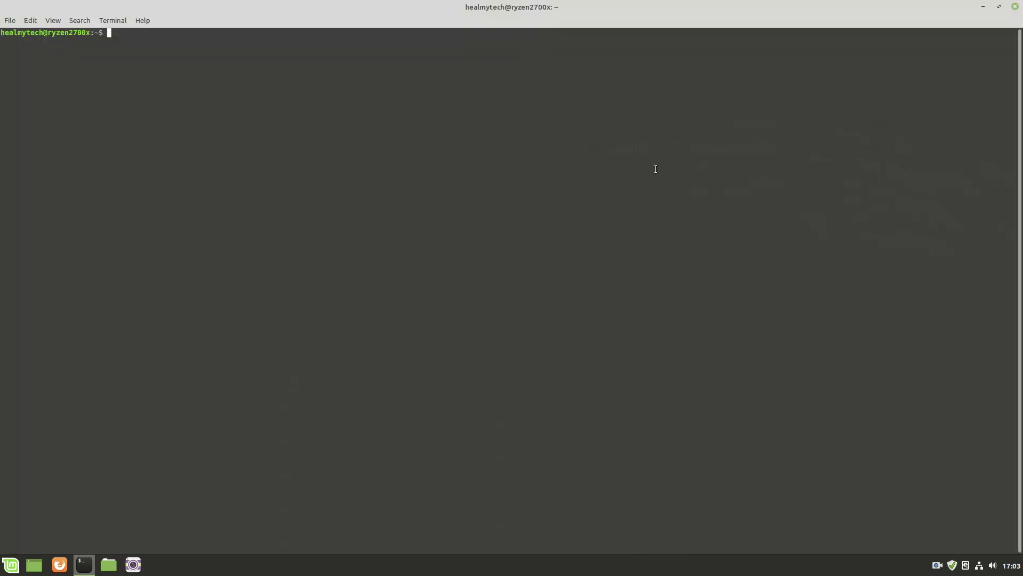
type("sudo apt-get update")
key("Return")
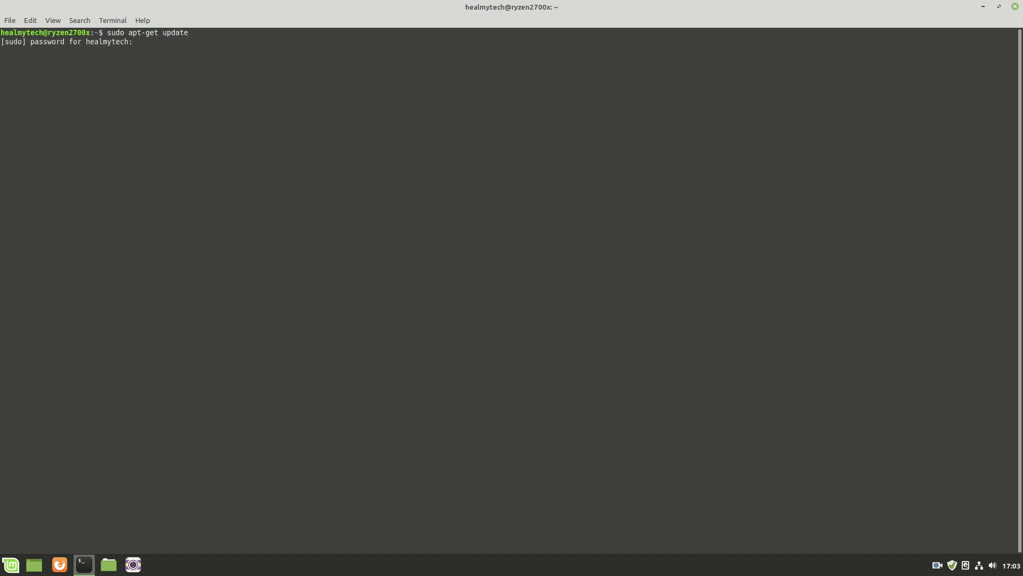
type("********")
key("Return")
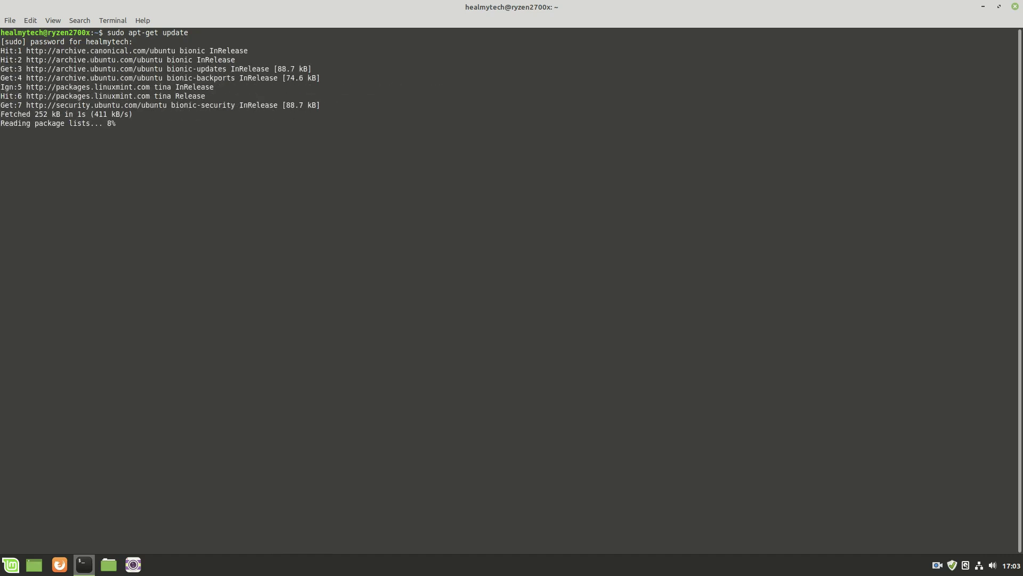